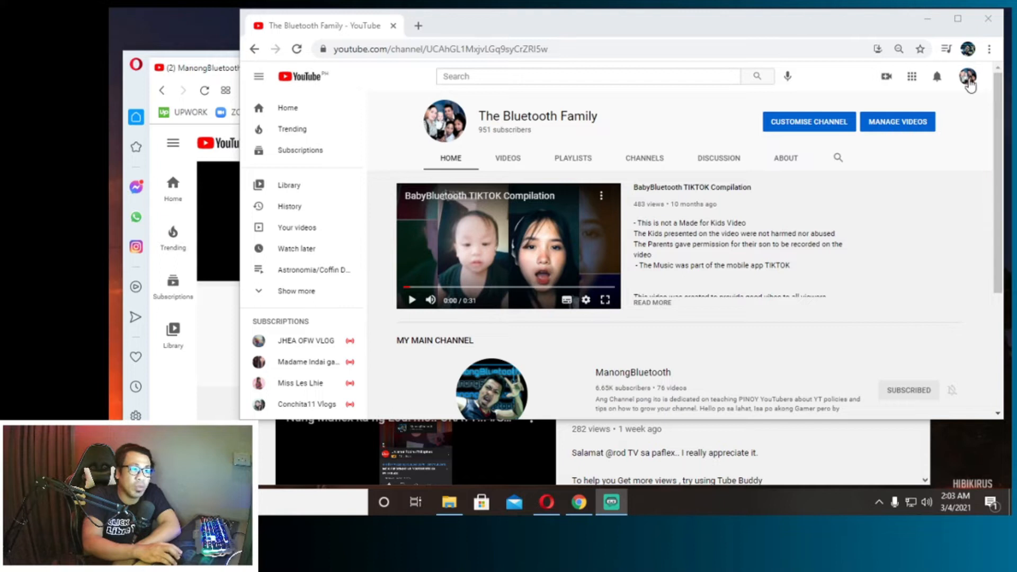
Step: Open YouTube Studio for The Bluetooth Family channel and maximize the browser window
left_click(967, 77)
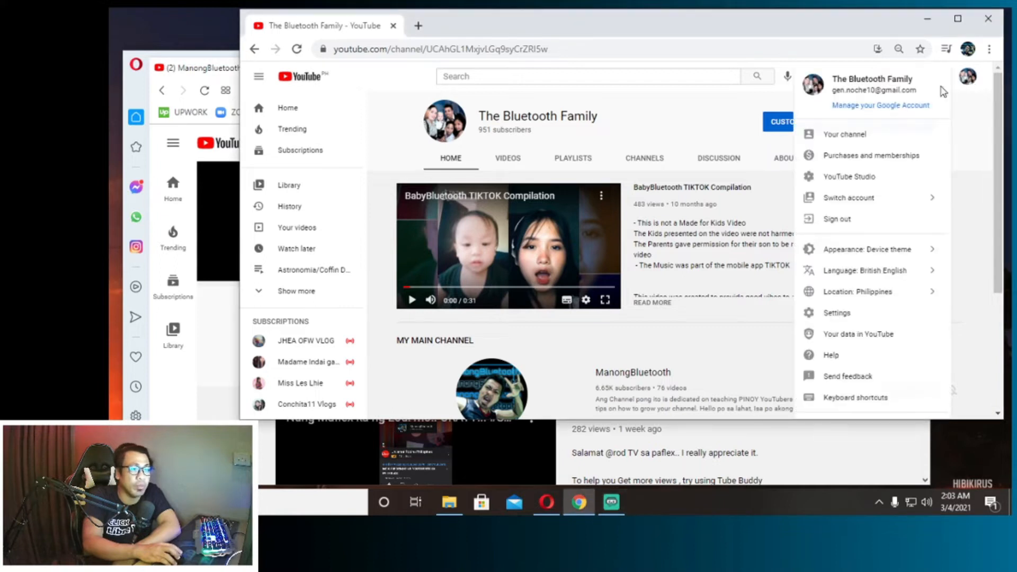
left_click(895, 178)
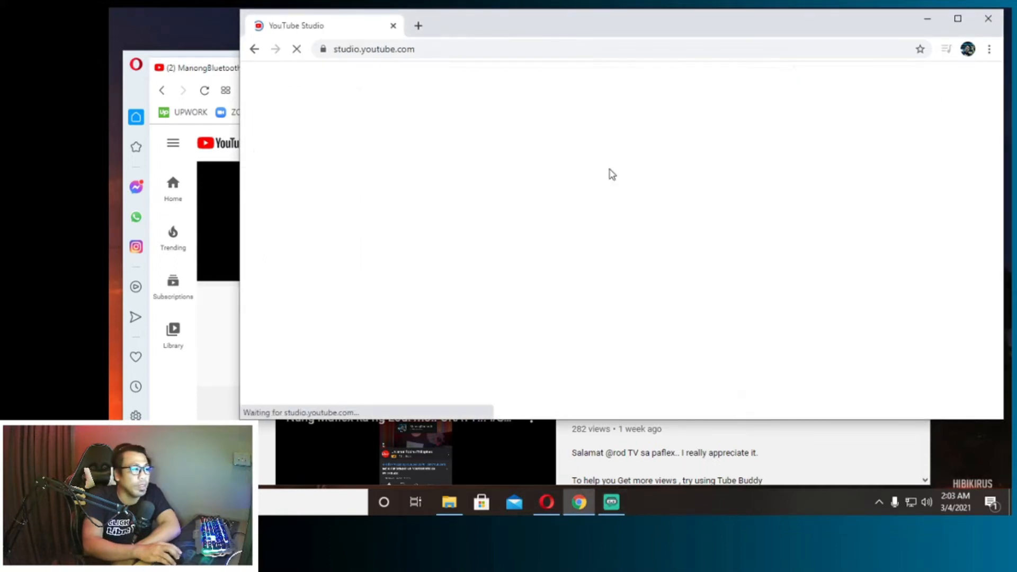
double_click(633, 27)
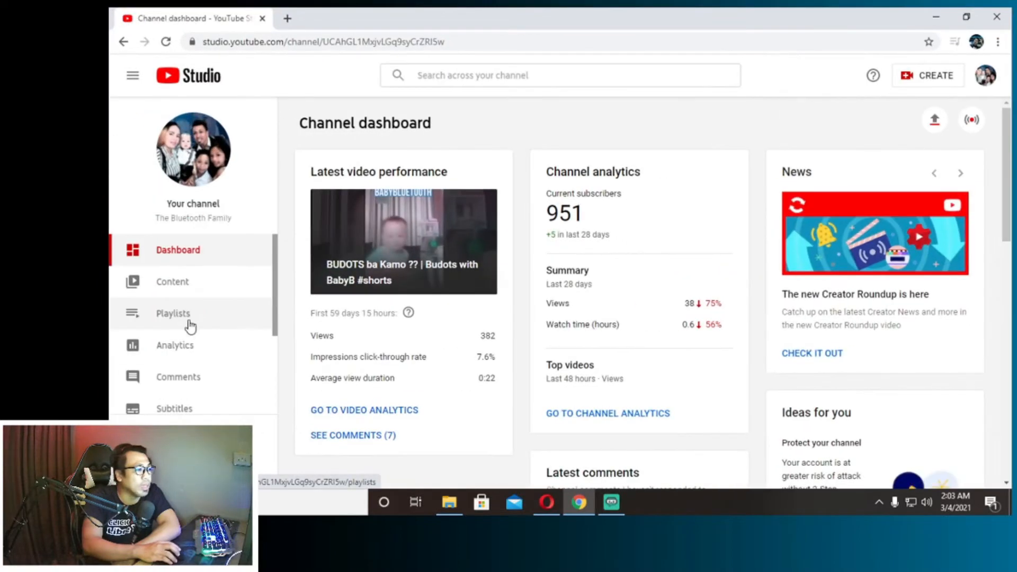
Step: Open the basic info settings in the channel customization
scroll(192, 324, "down", 3)
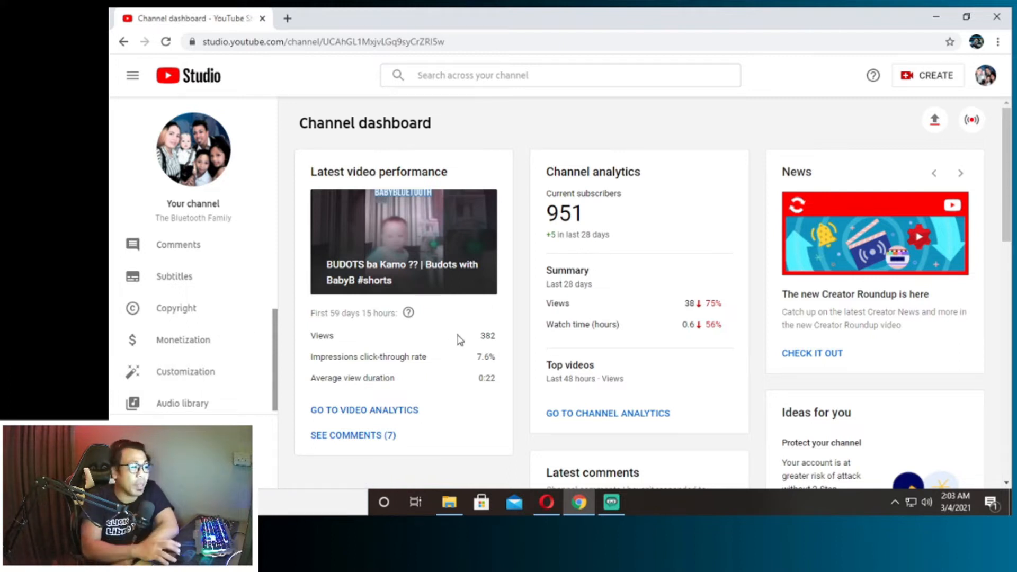
left_click(187, 374)
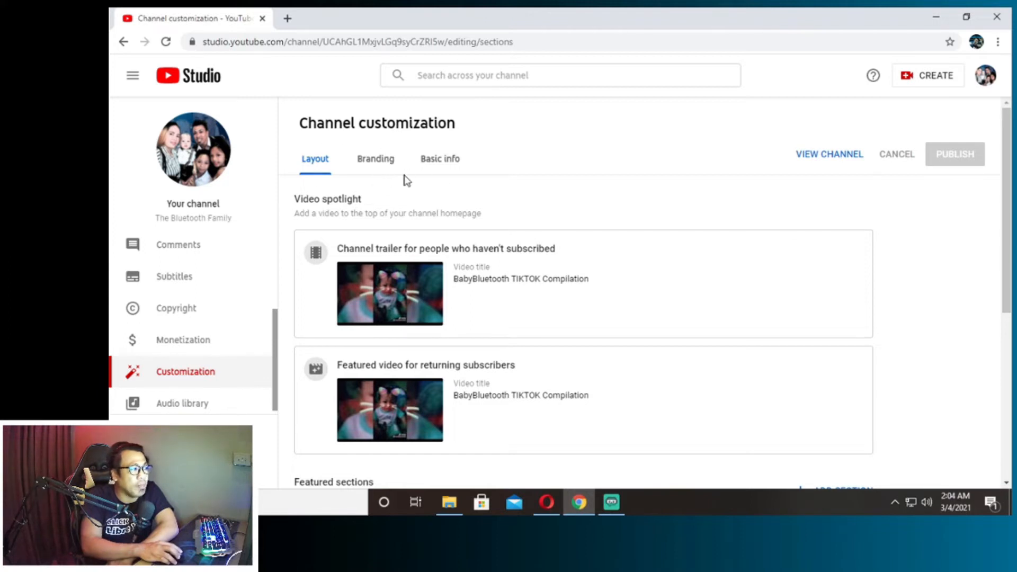
left_click(444, 165)
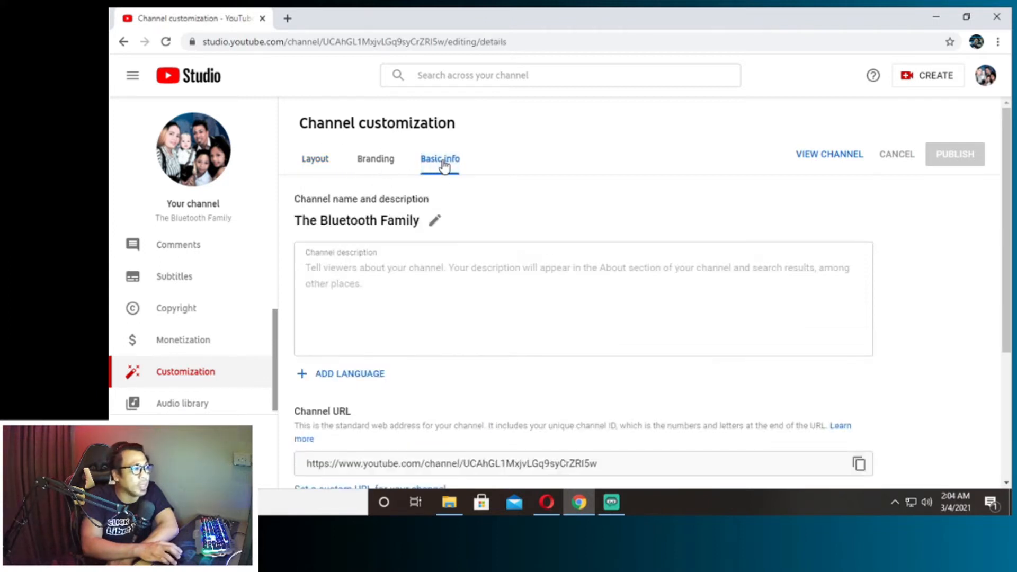
scroll(423, 212, "down", 3)
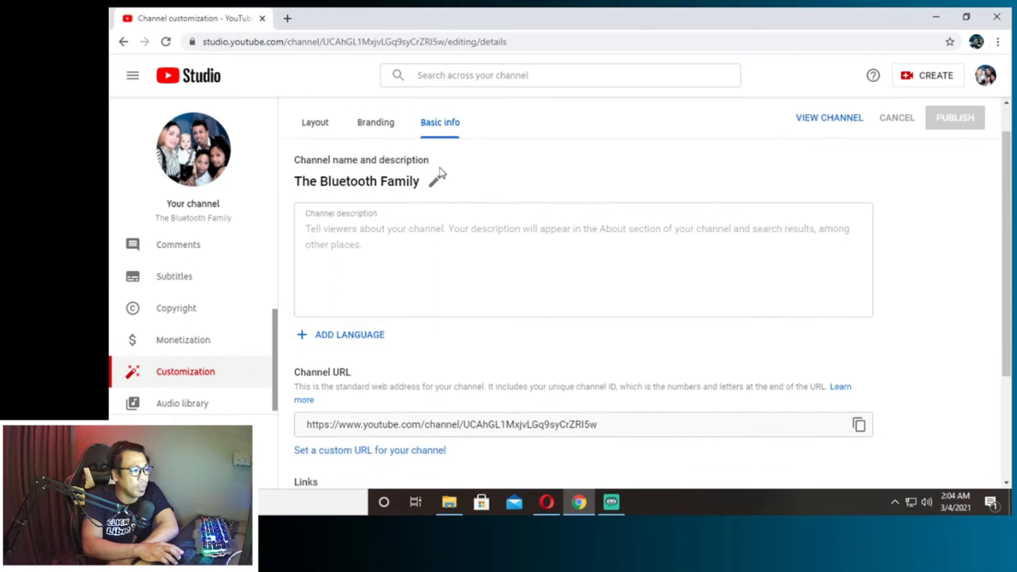
Step: Examine the channel name and the unique channel ID at the end of the standard channel URL
left_click_drag(294, 220, 428, 214)
left_click(427, 216)
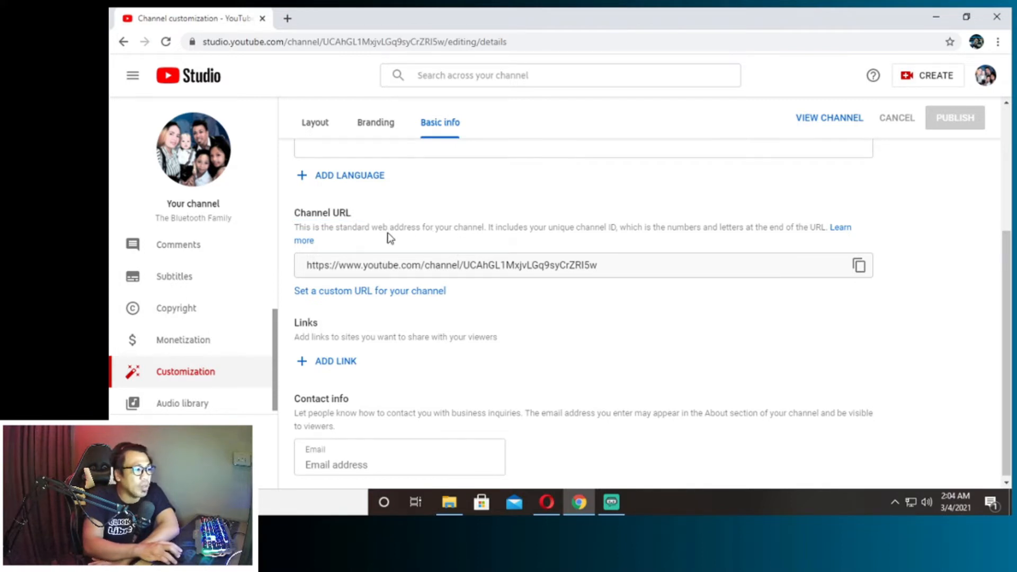
left_click(611, 268)
left_click(565, 276)
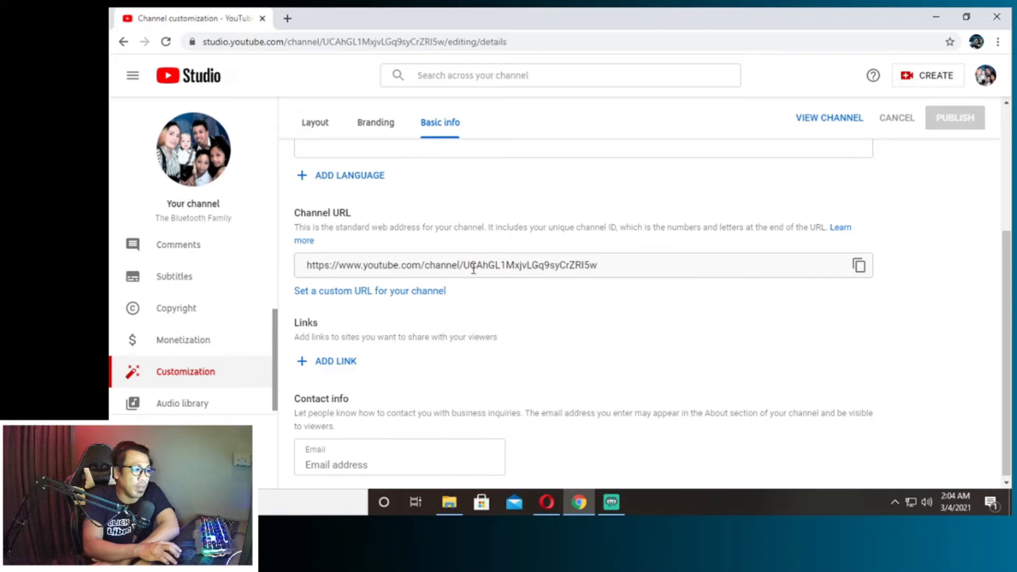
left_click_drag(464, 264, 597, 265)
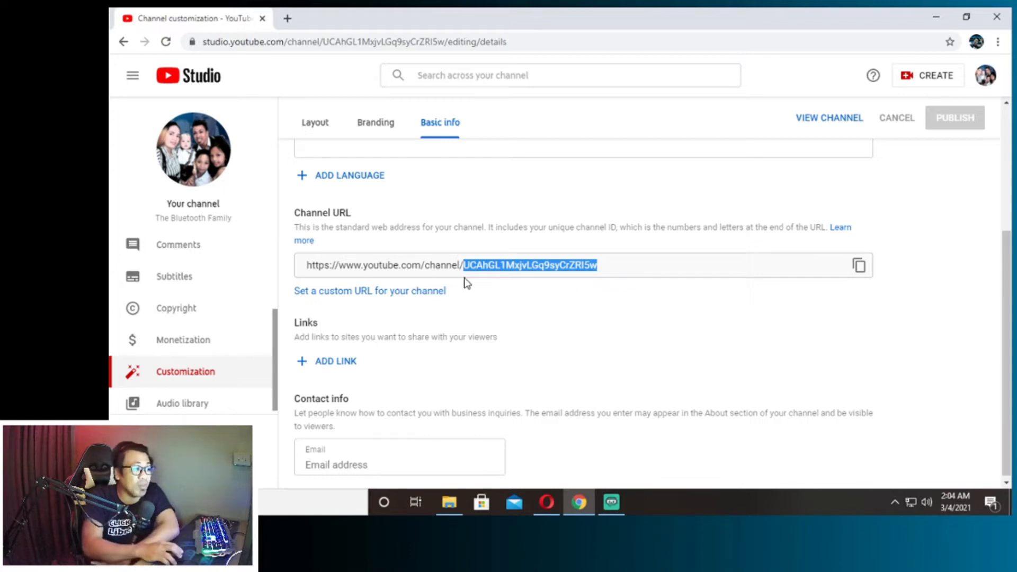
left_click(612, 307)
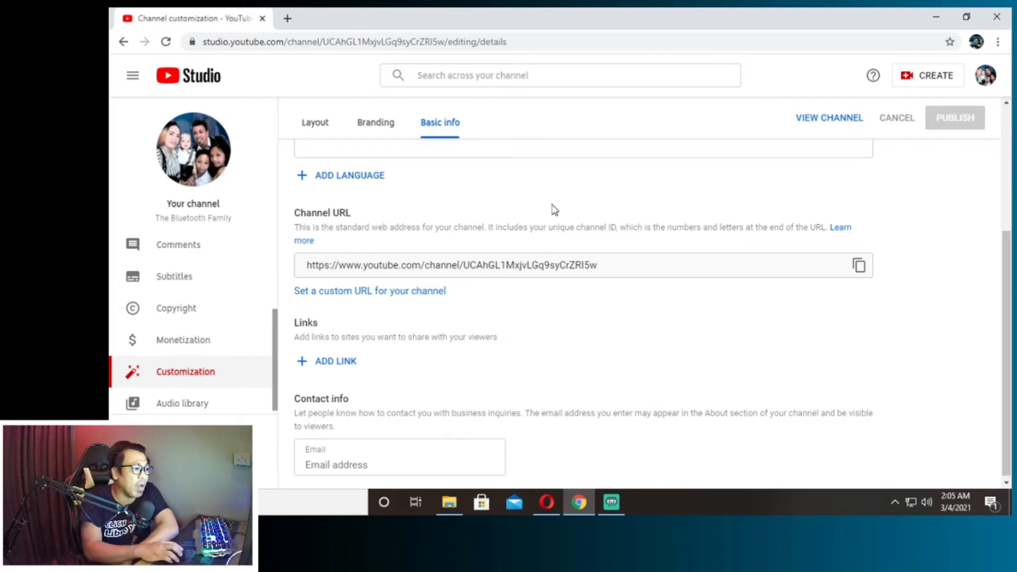
left_click(390, 296)
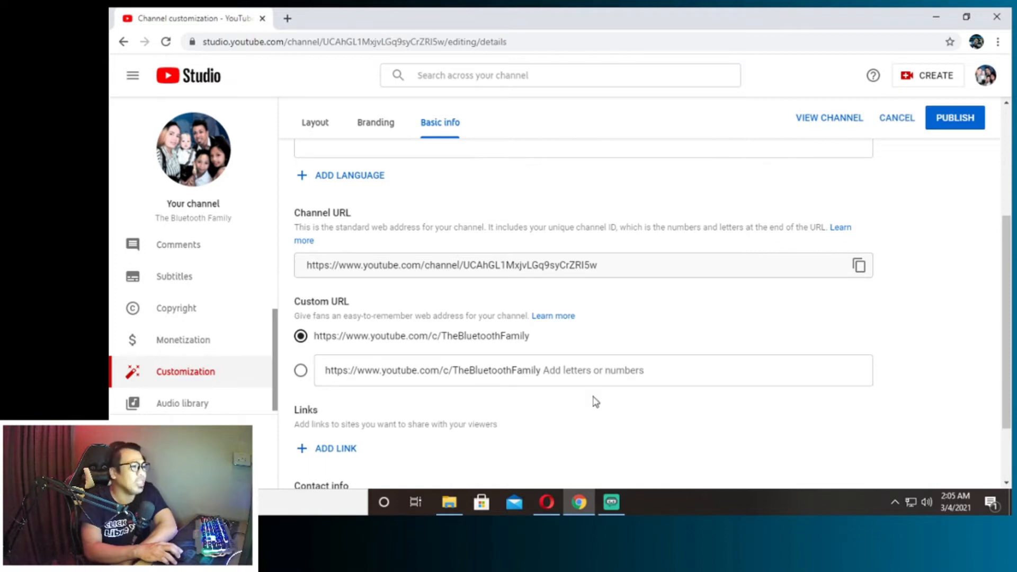
scroll(596, 402, "down", 1)
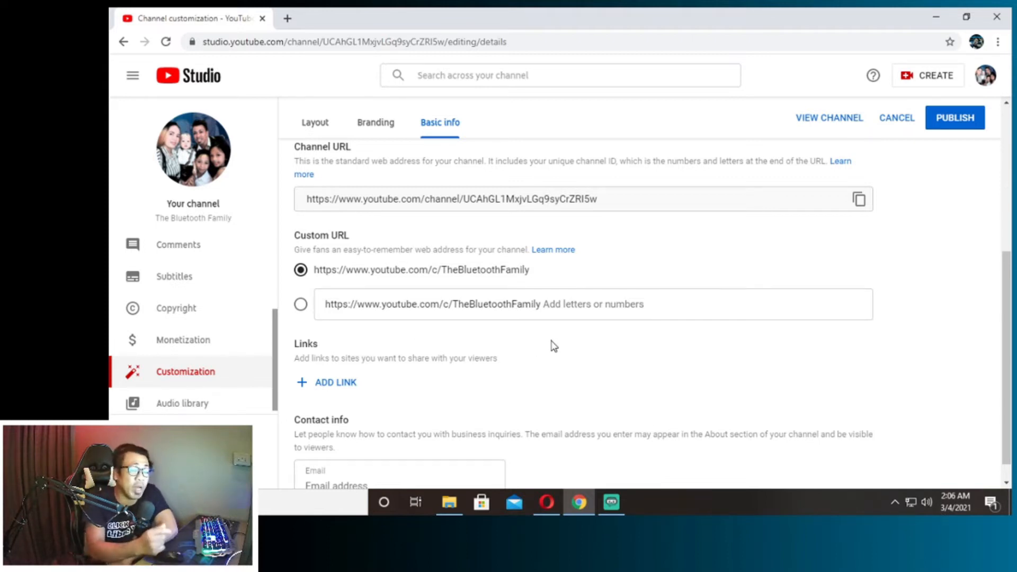
Step: Try the custom URL variant with the extra letters gdg, and return to the suggested address without a suffix
left_click(565, 303)
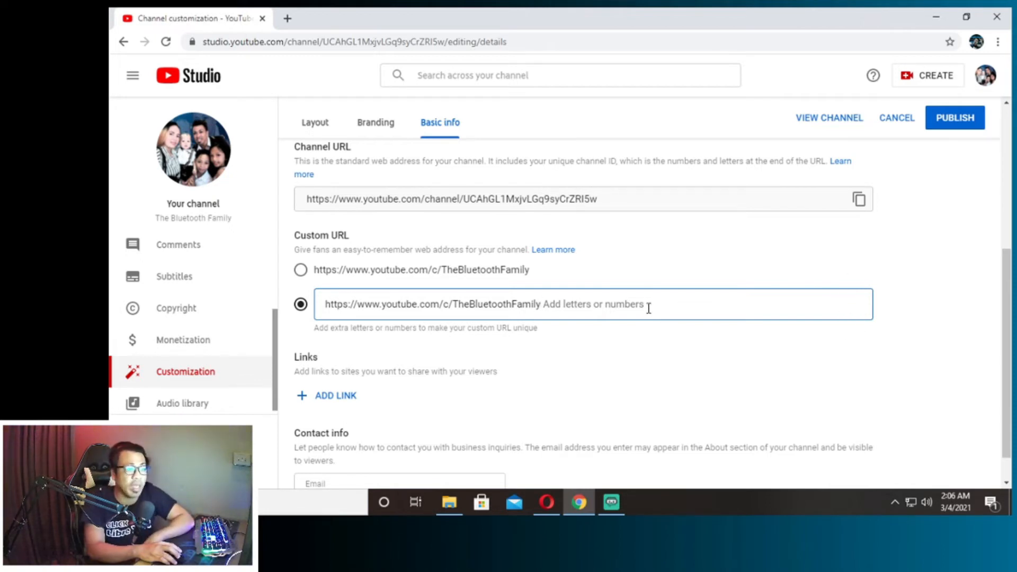
type("gdg")
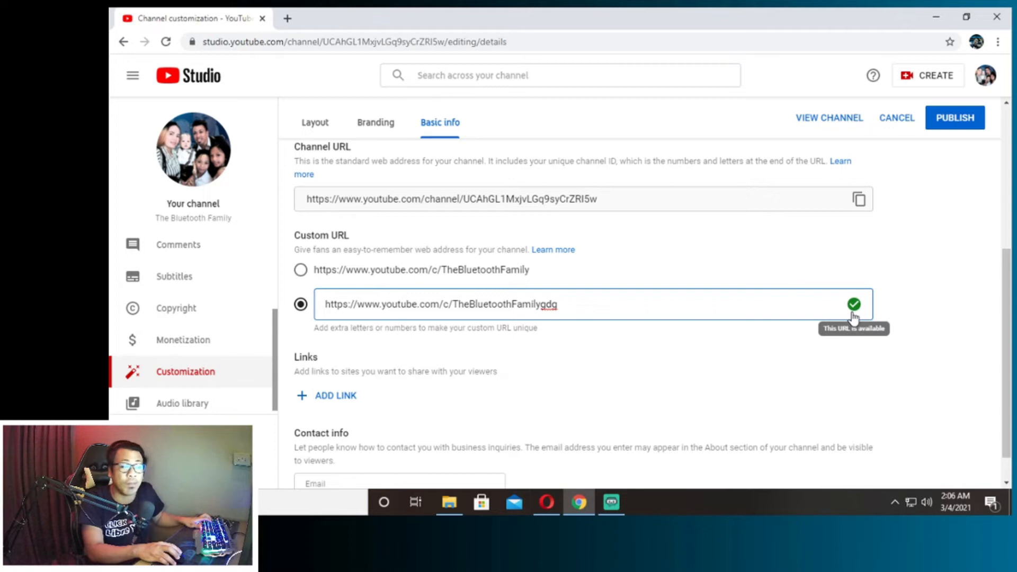
left_click(345, 267)
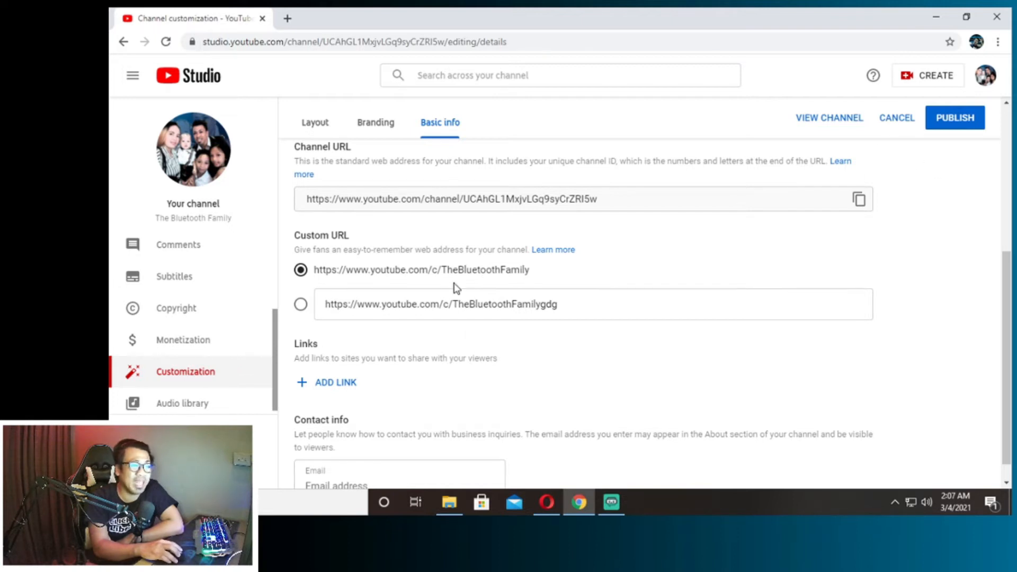
left_click(947, 119)
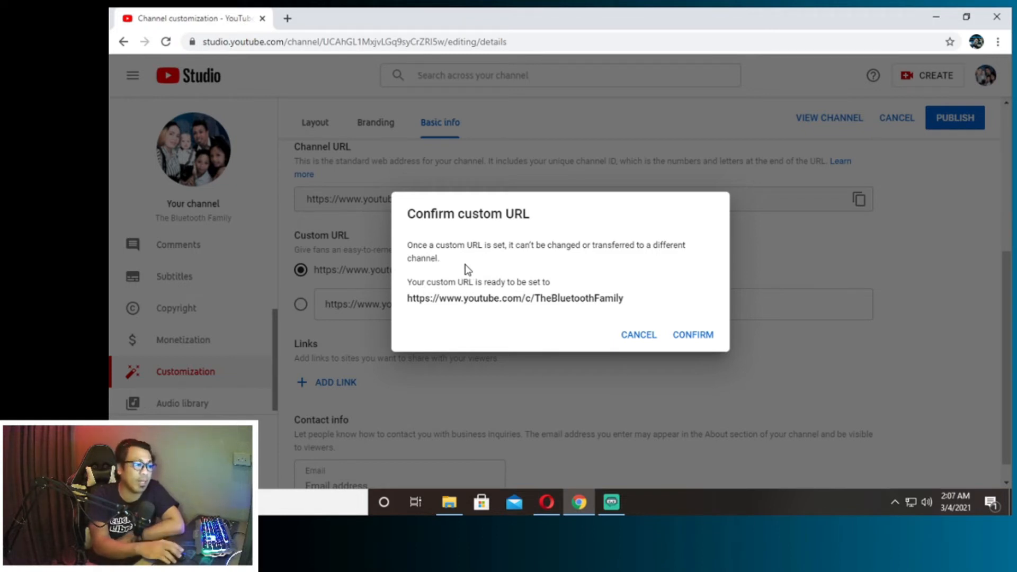
left_click(703, 336)
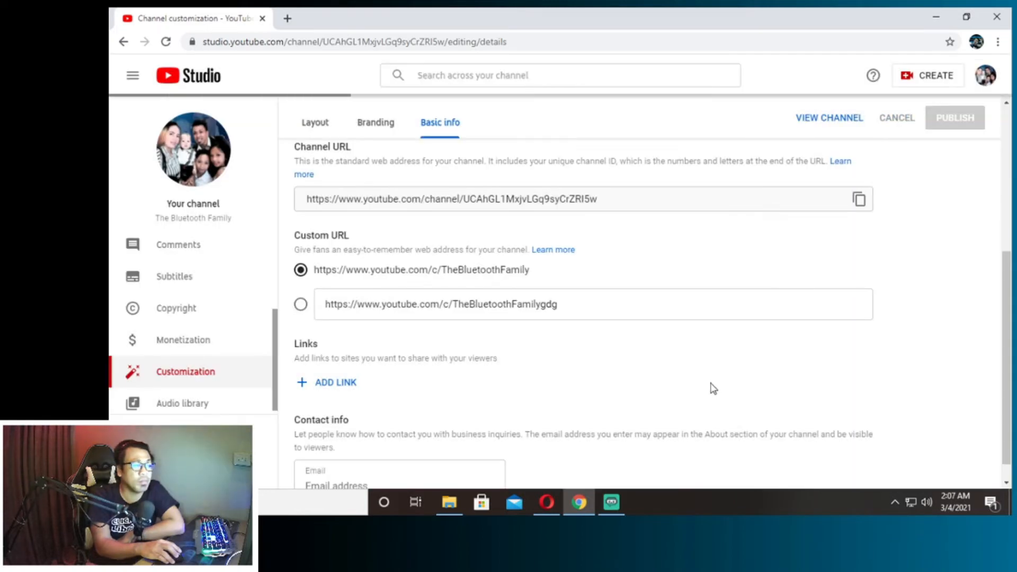
scroll(736, 359, "down", 1)
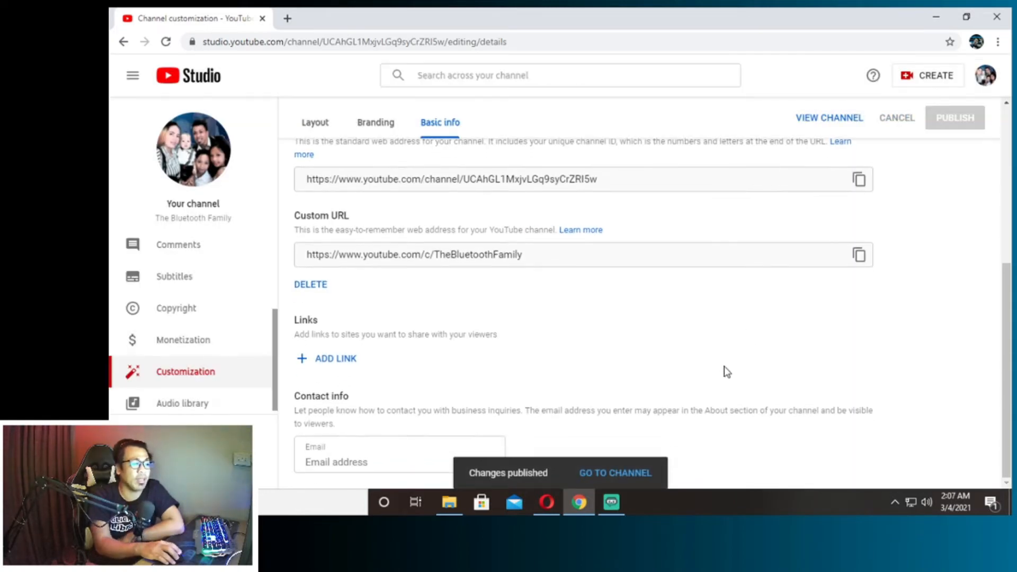
left_click(629, 473)
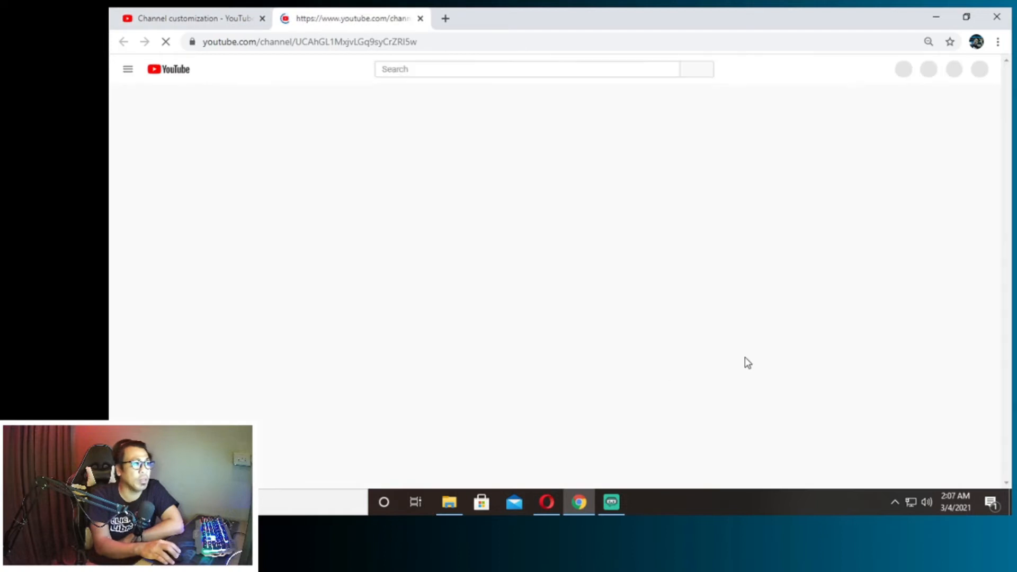
left_click(294, 292)
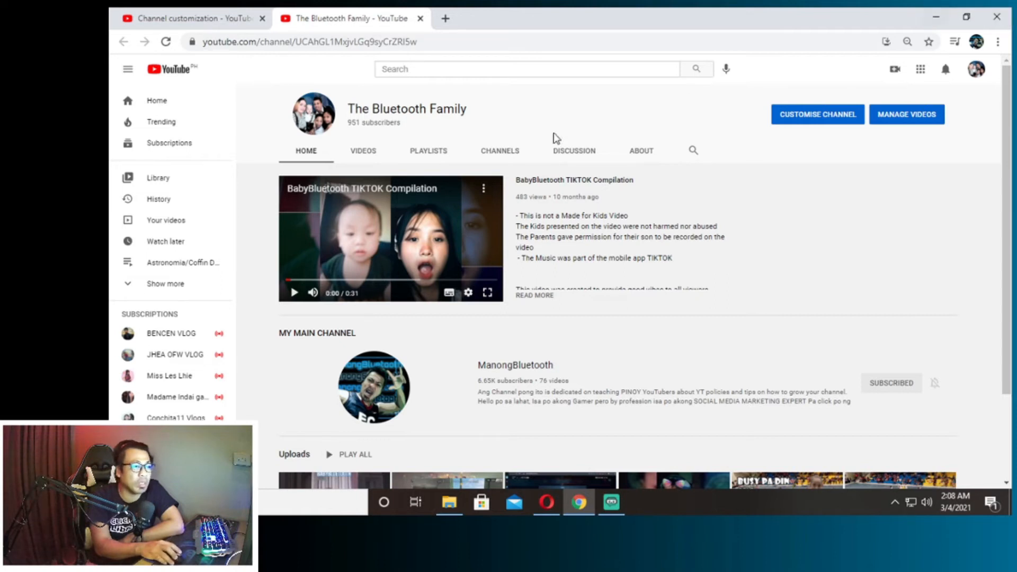
left_click(547, 502)
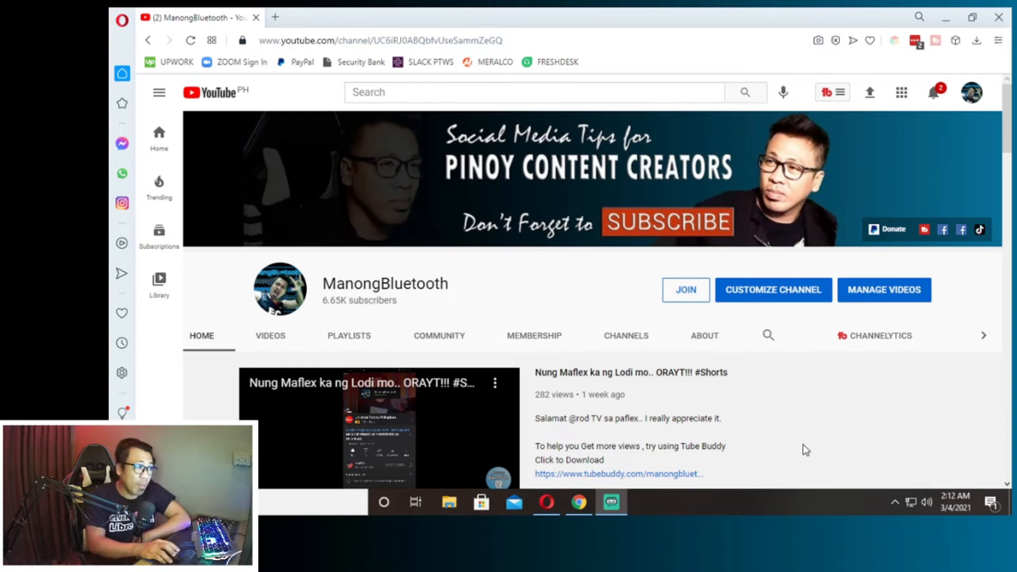
left_click(385, 40)
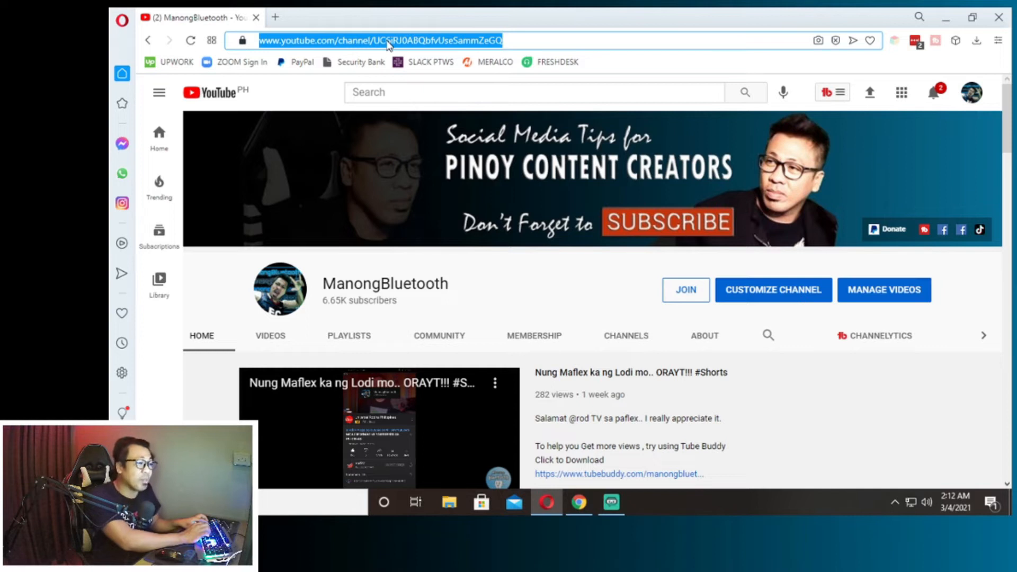
type("www.")
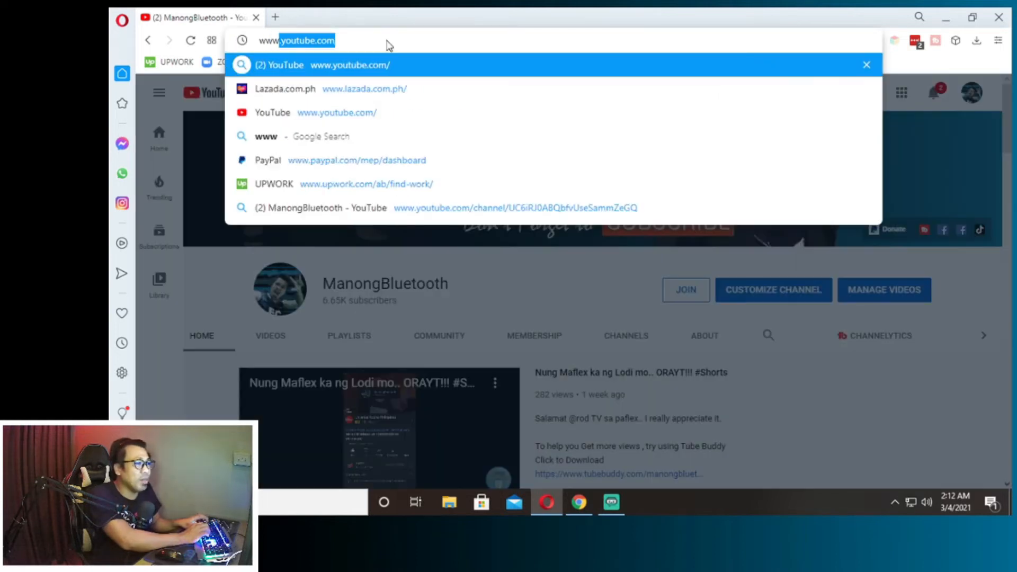
type("youtube.com")
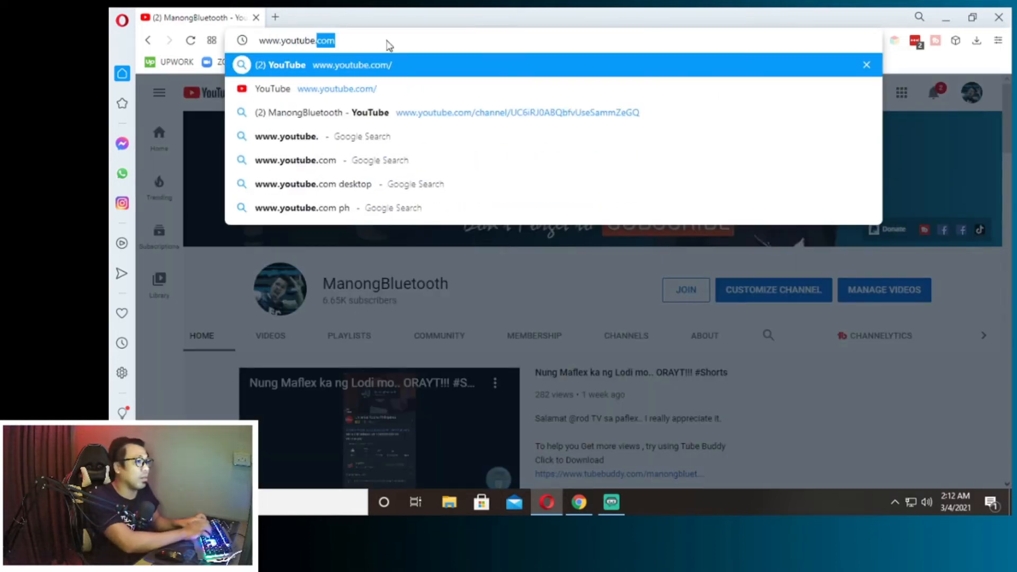
type("/")
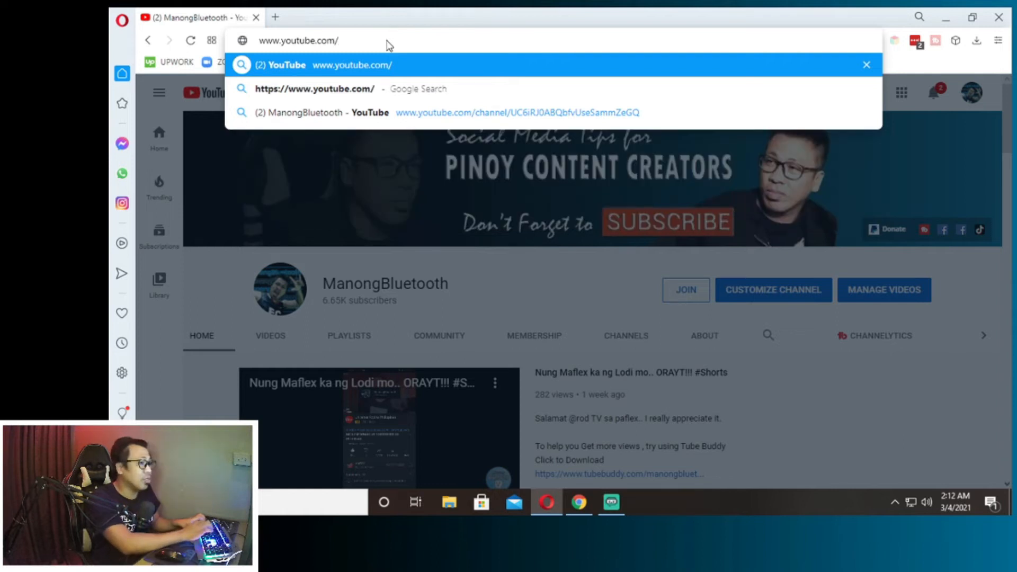
type("thebluetooth")
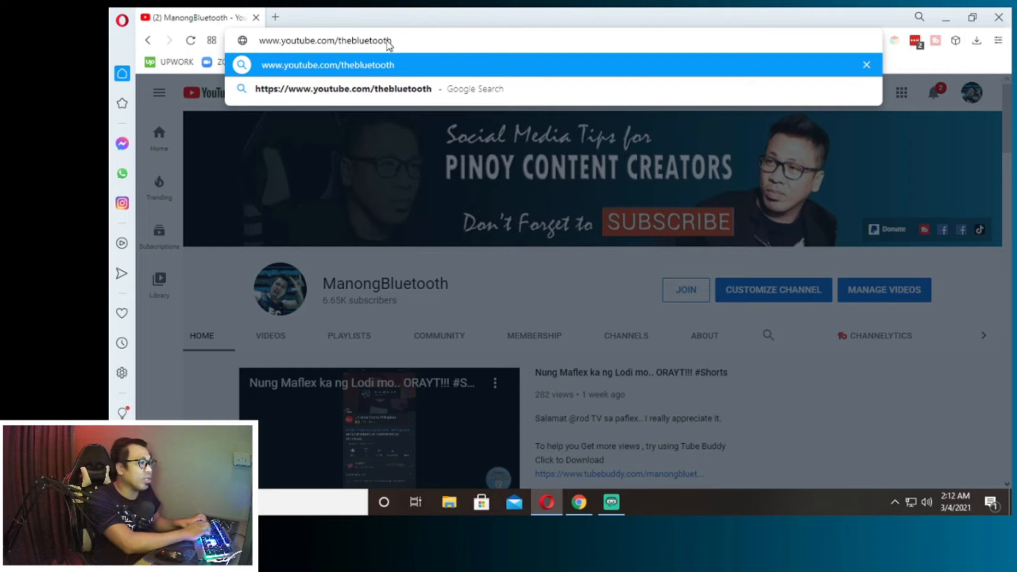
type("family")
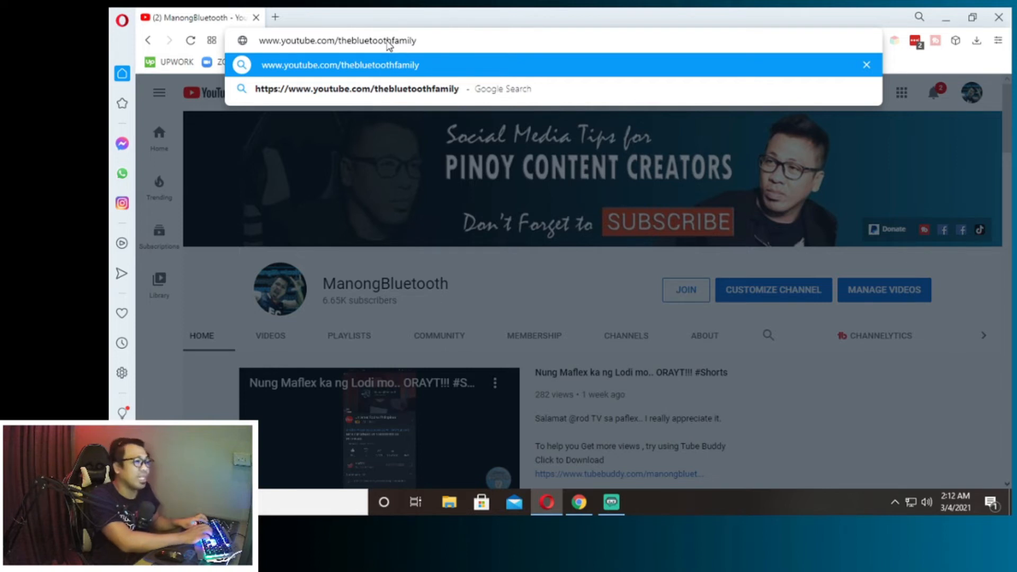
key("Return")
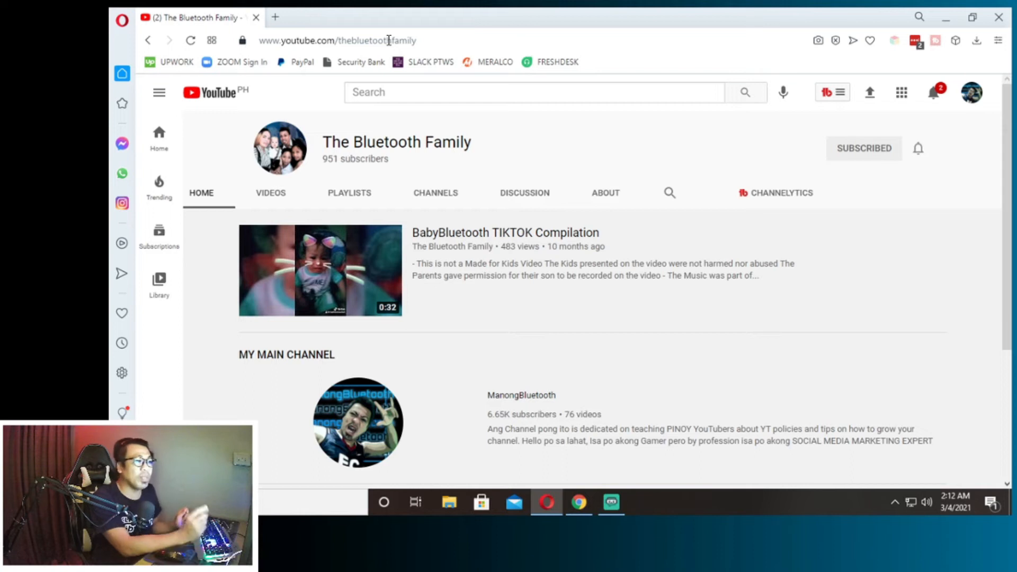
left_click(439, 37)
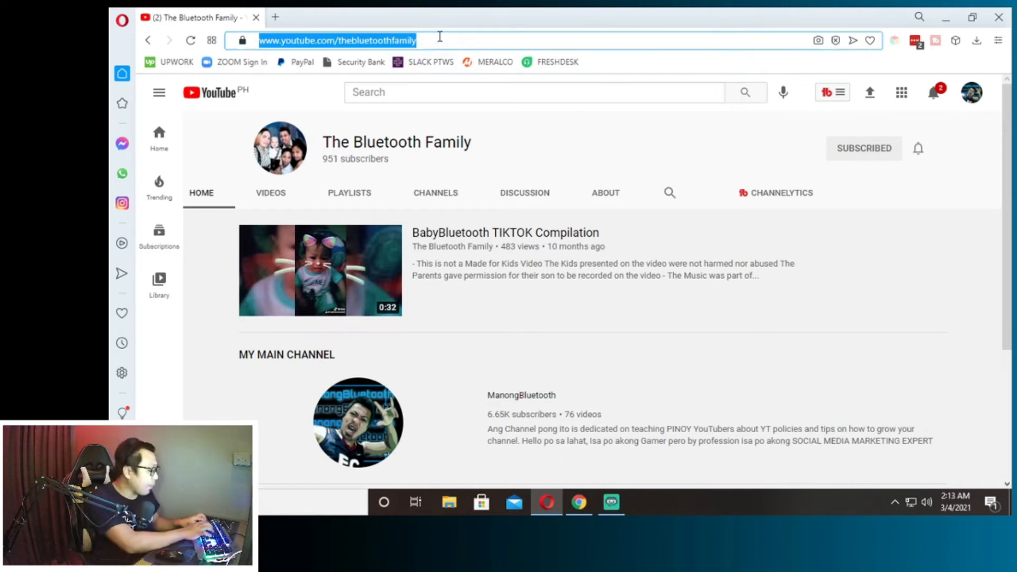
type("www.yout")
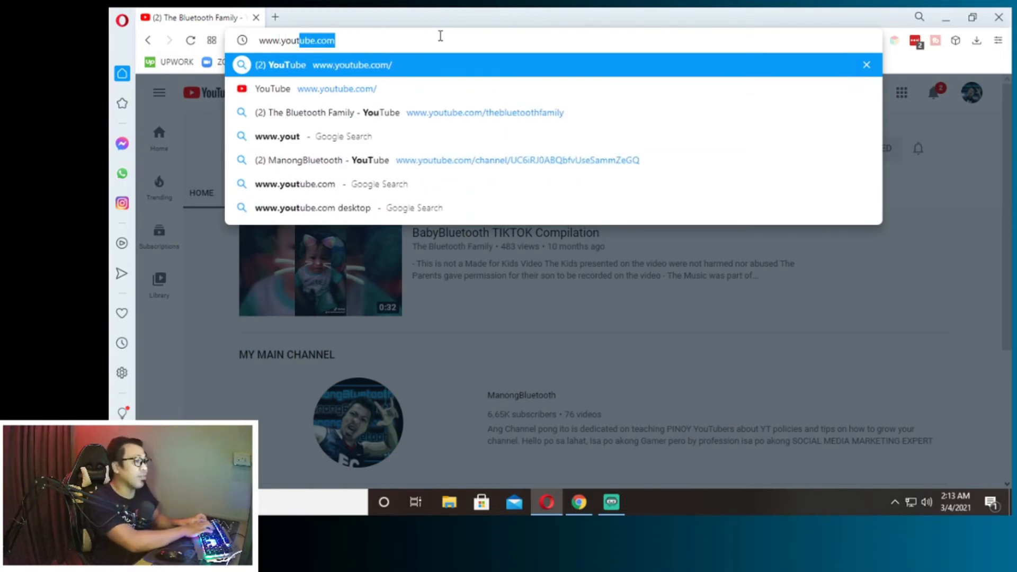
type("ube.com")
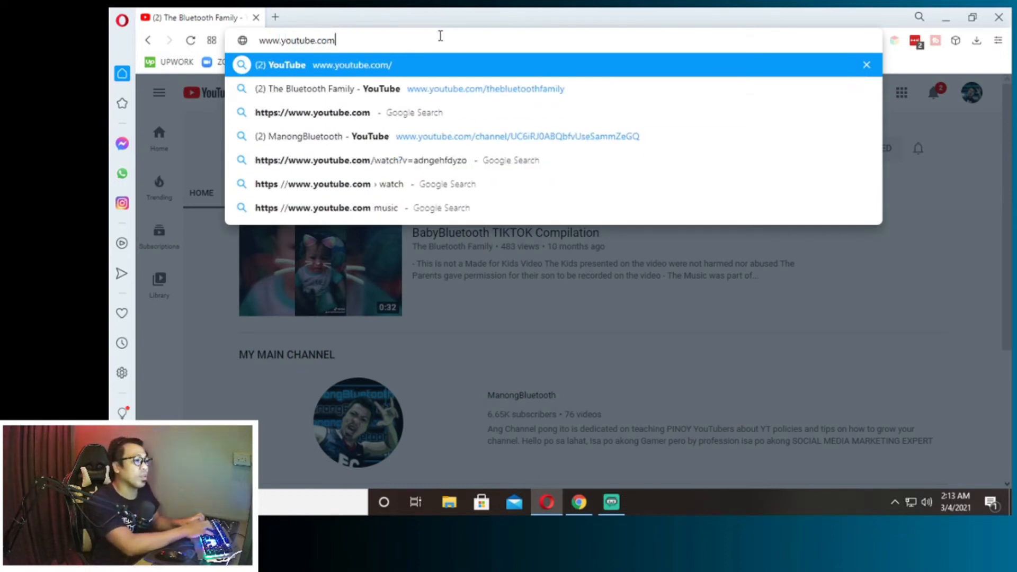
type("/T")
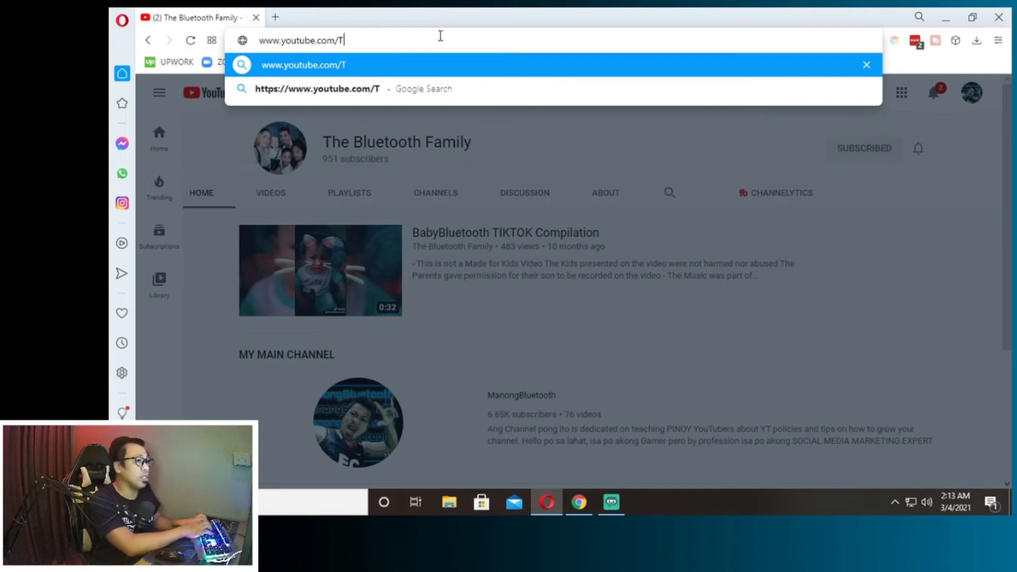
type("heBluetoothFamily")
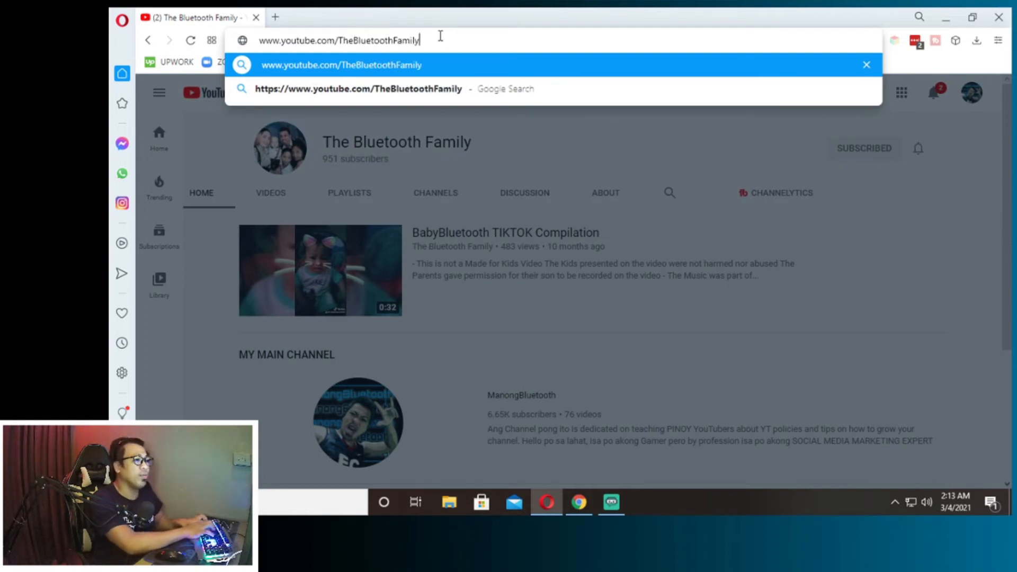
key("Return")
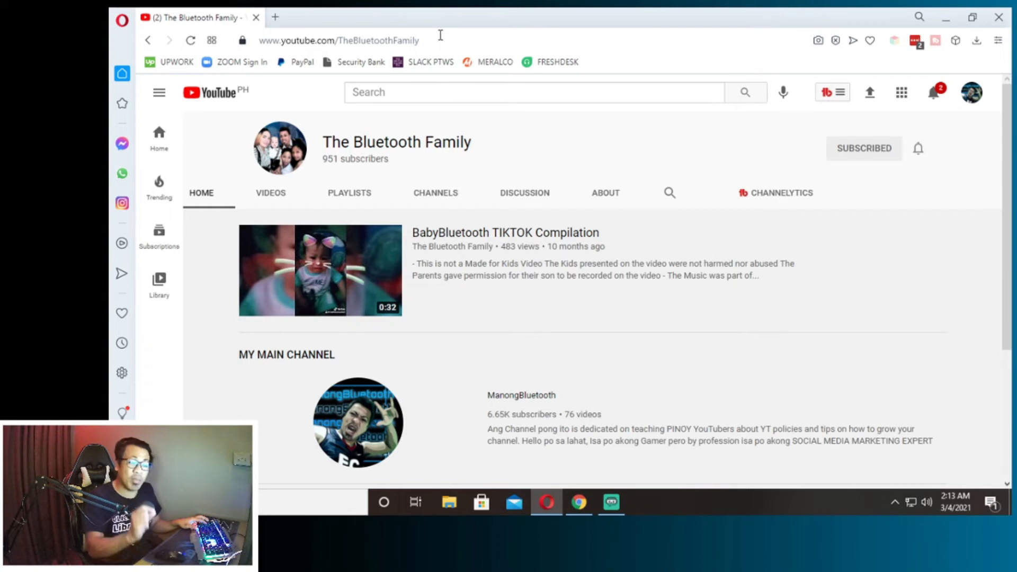
left_click(440, 35)
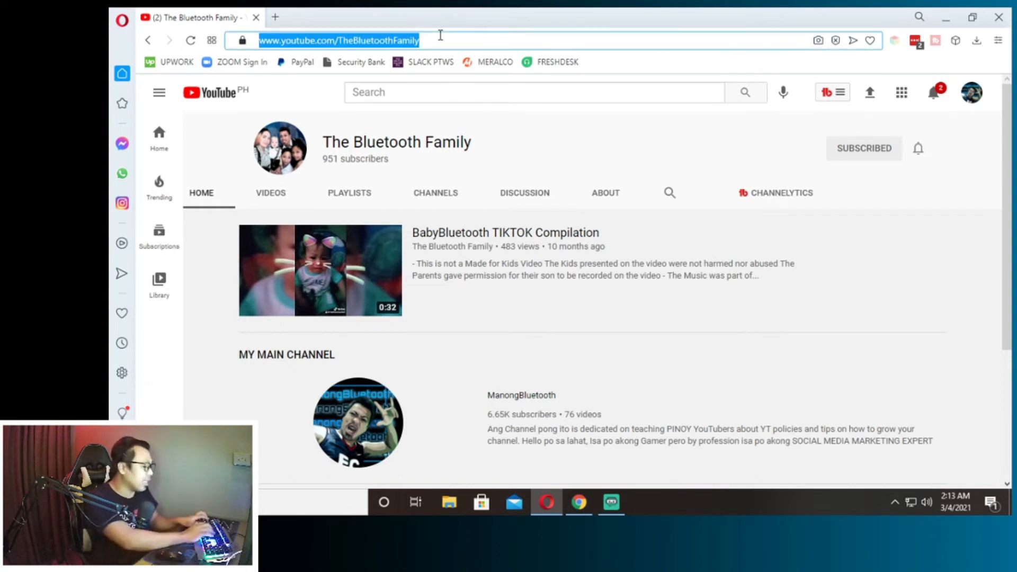
type("www.youtube.com/c")
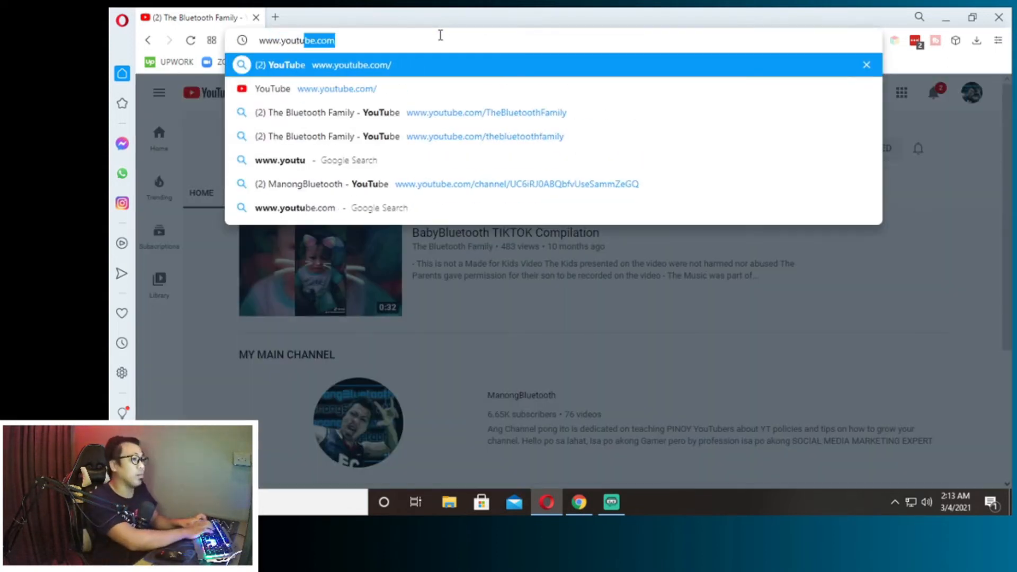
type("/")
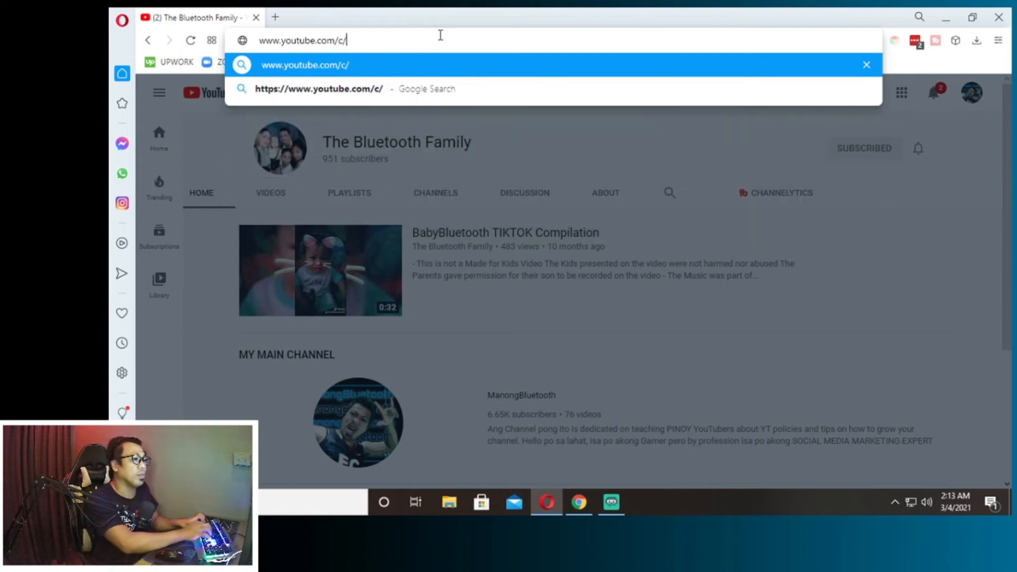
type("theblu")
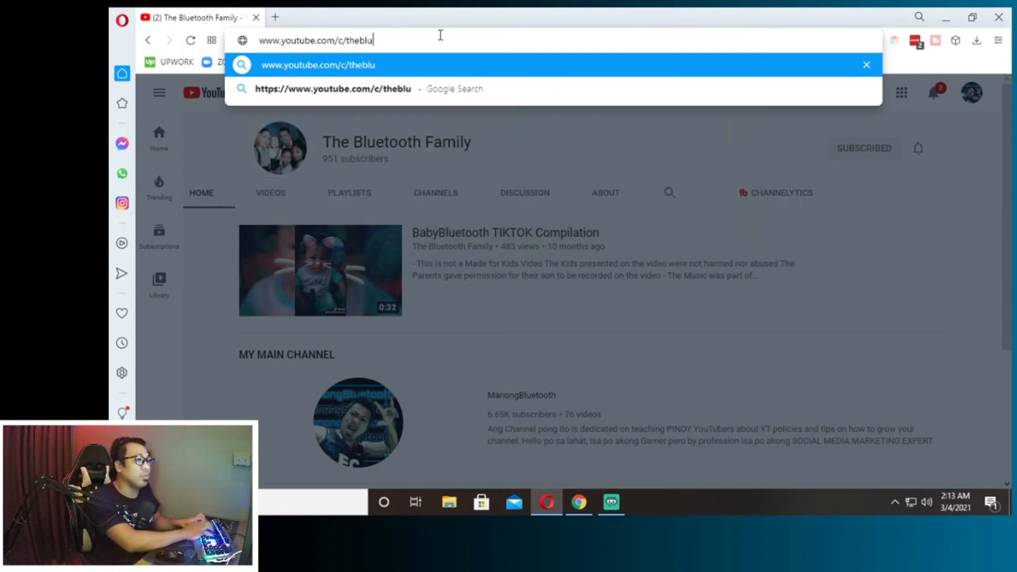
type("etooth family")
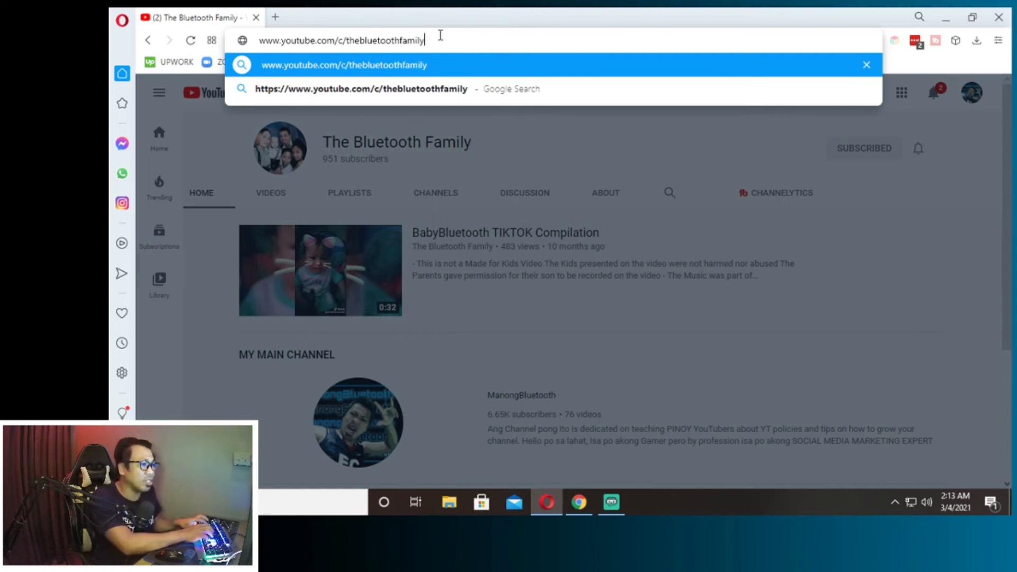
key("Return")
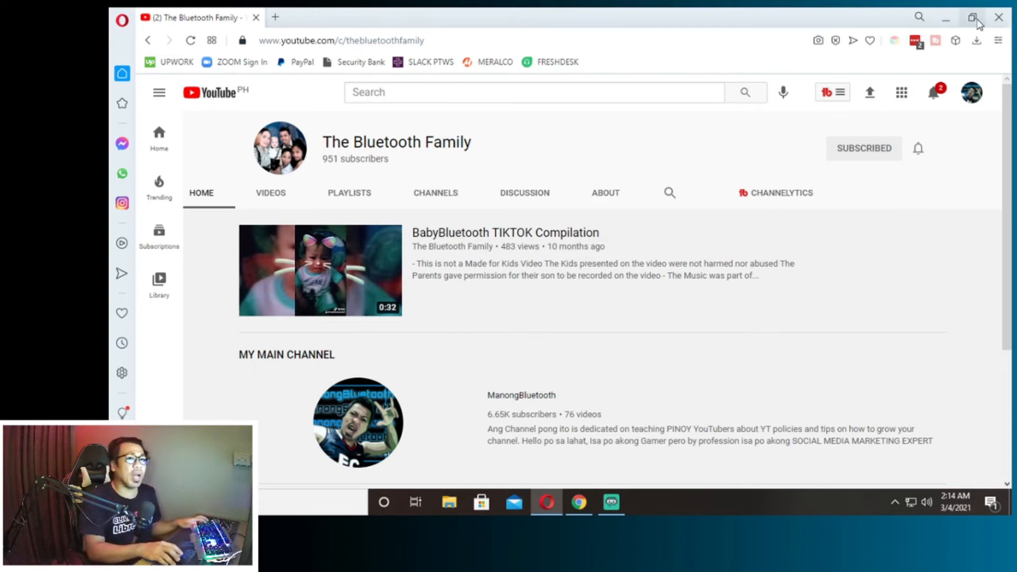
Step: Open YouTube Studio for the ManongBluetooth channel in Opera and reset the page zoom to 100%
left_click(946, 19)
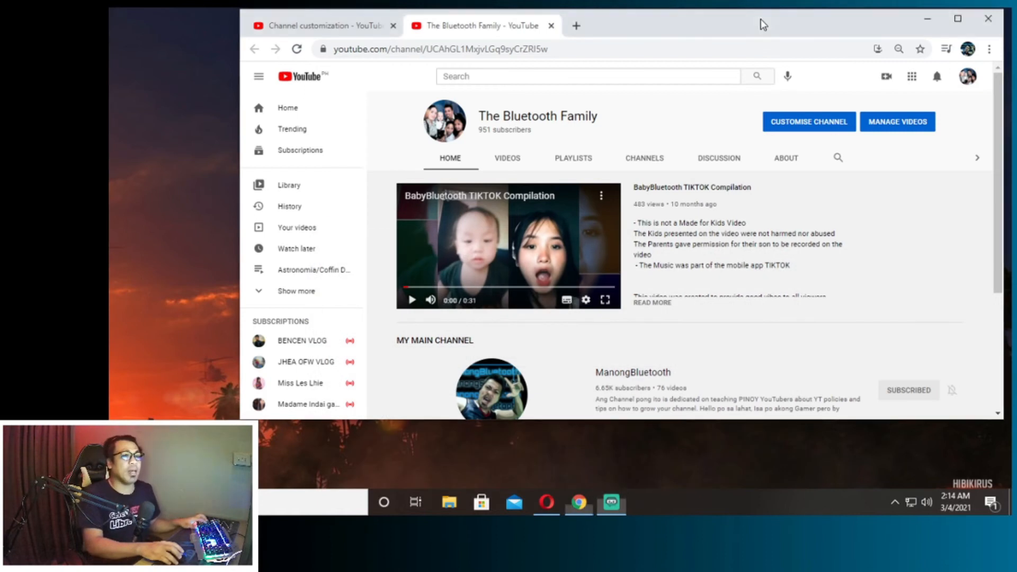
key("alt+Tab")
left_click(969, 95)
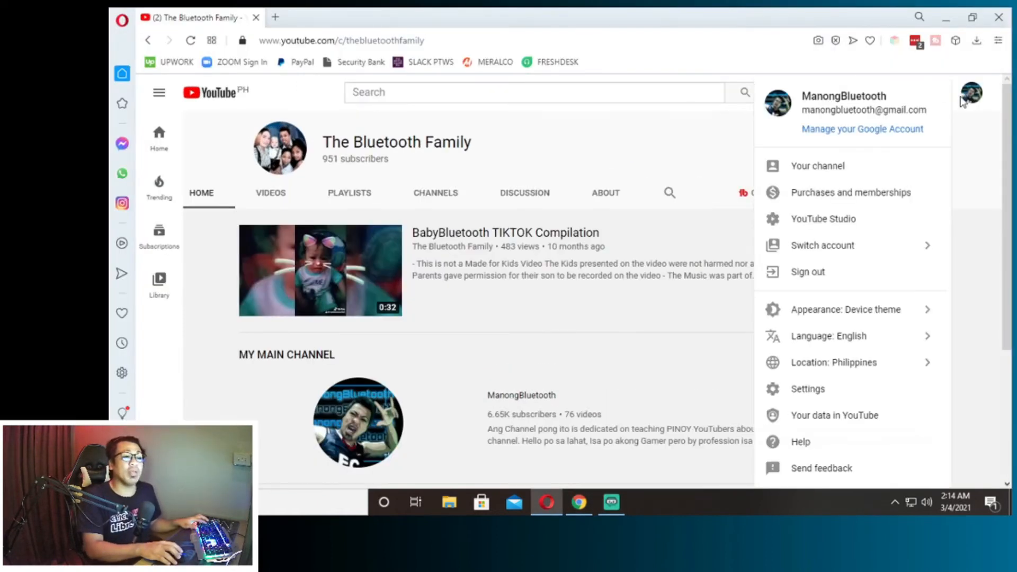
left_click(868, 220)
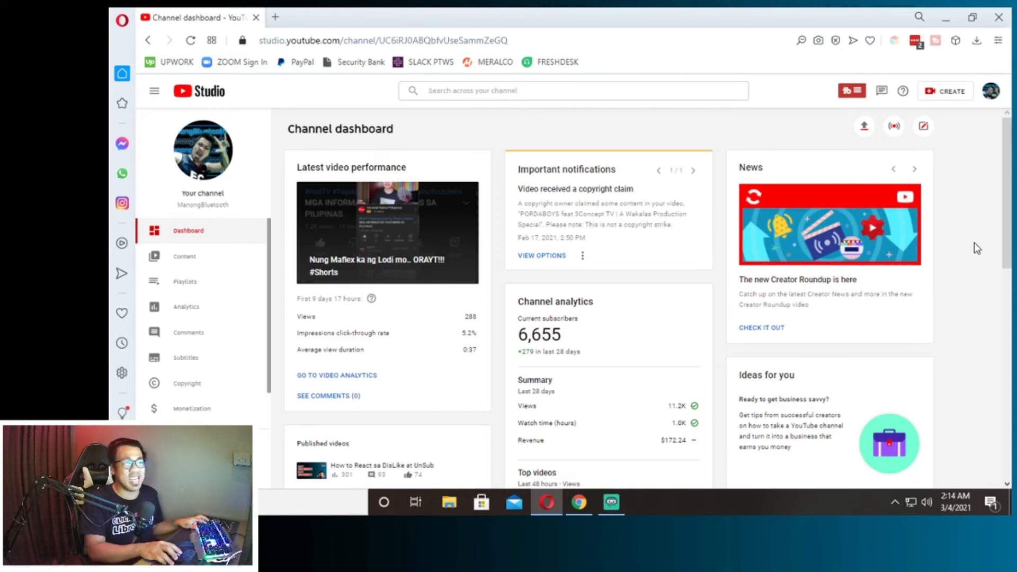
key("ctrl+0")
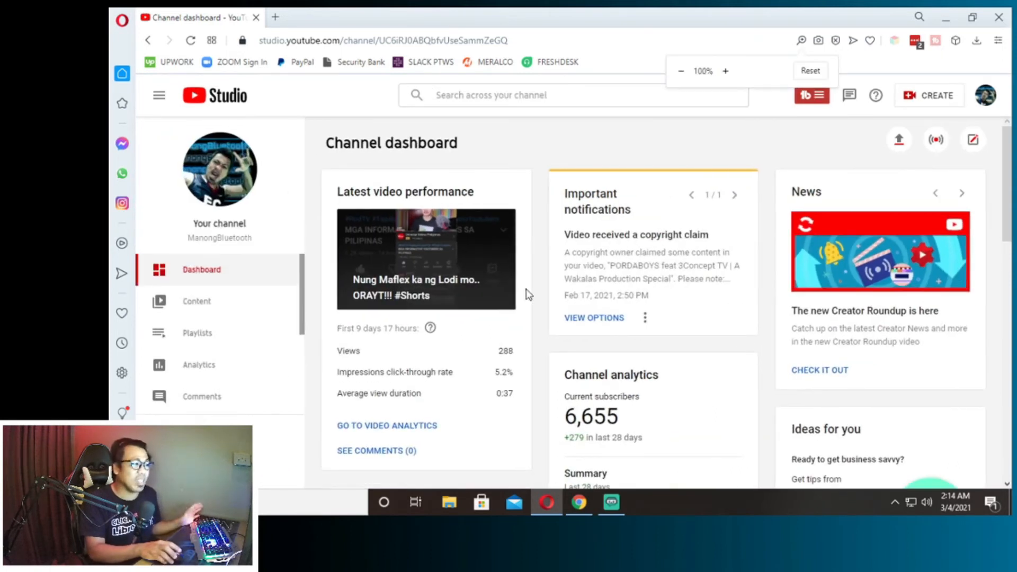
Step: Open the channel customization's basic info and examine the Channel URL and Custom URL of ManongBluetooth
scroll(266, 317, "down", 3)
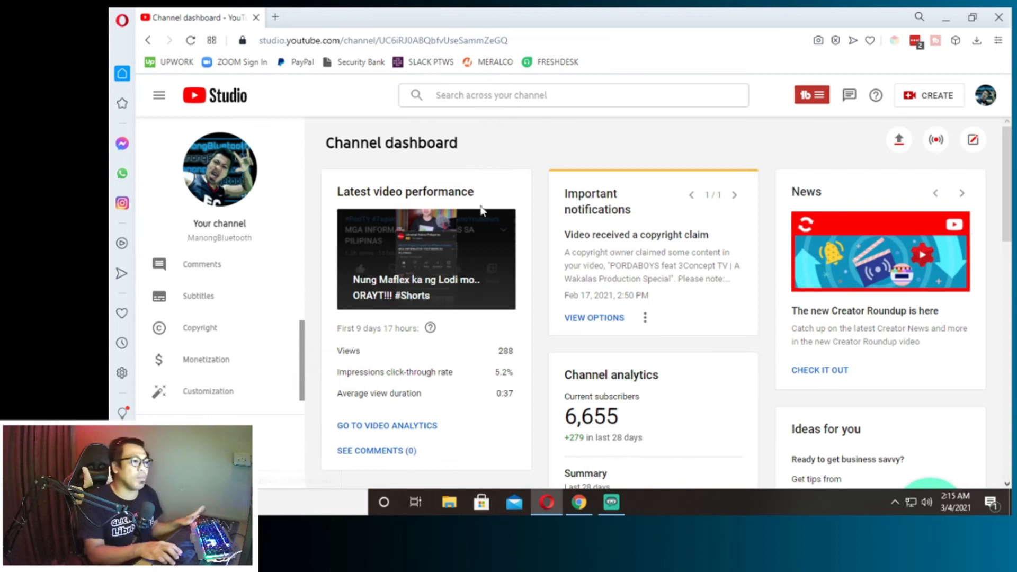
scroll(219, 373, "down", 1)
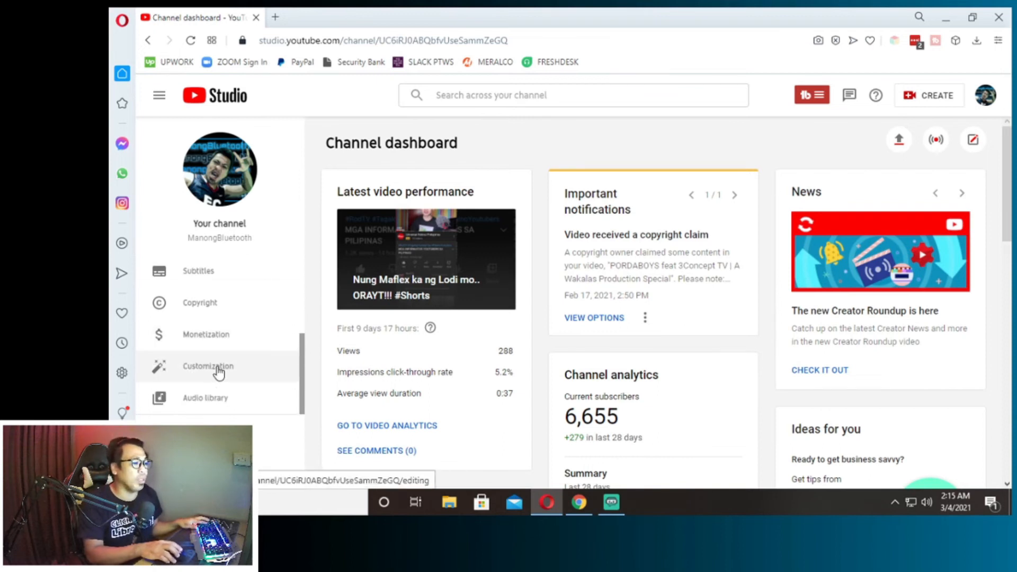
left_click(219, 372)
scroll(624, 211, "down", 3)
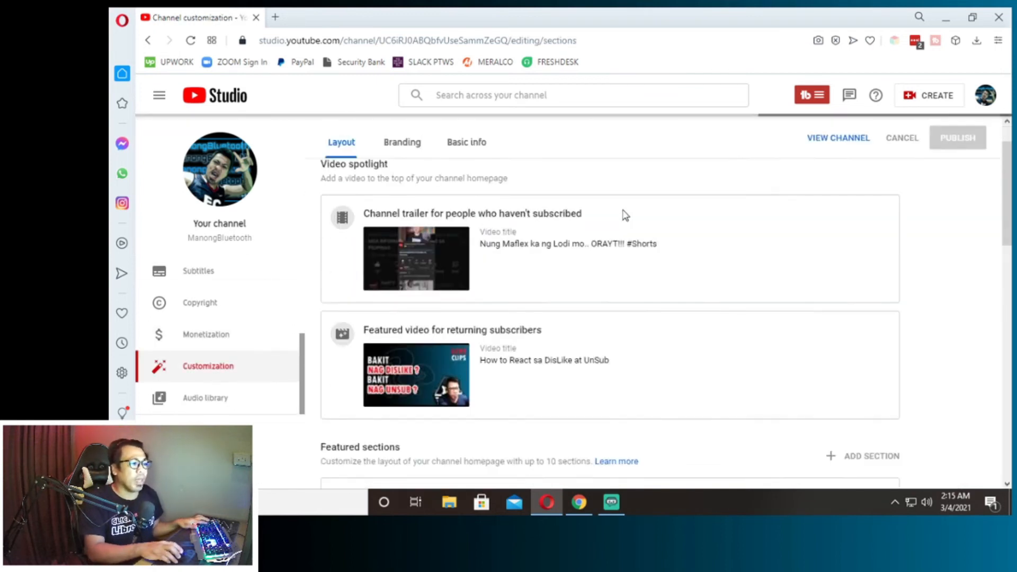
left_click(453, 141)
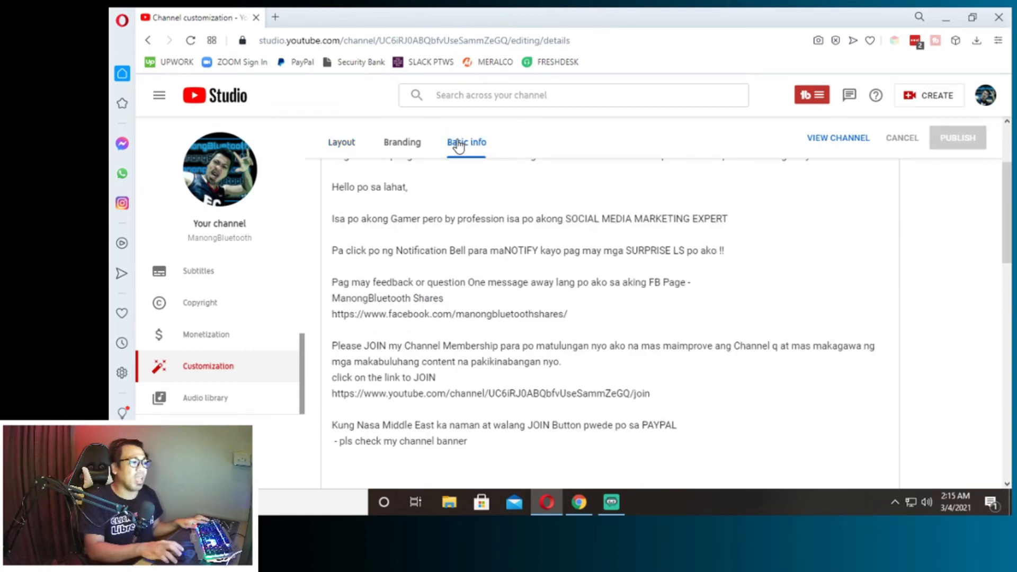
scroll(614, 210, "down", 2)
scroll(609, 217, "down", 5)
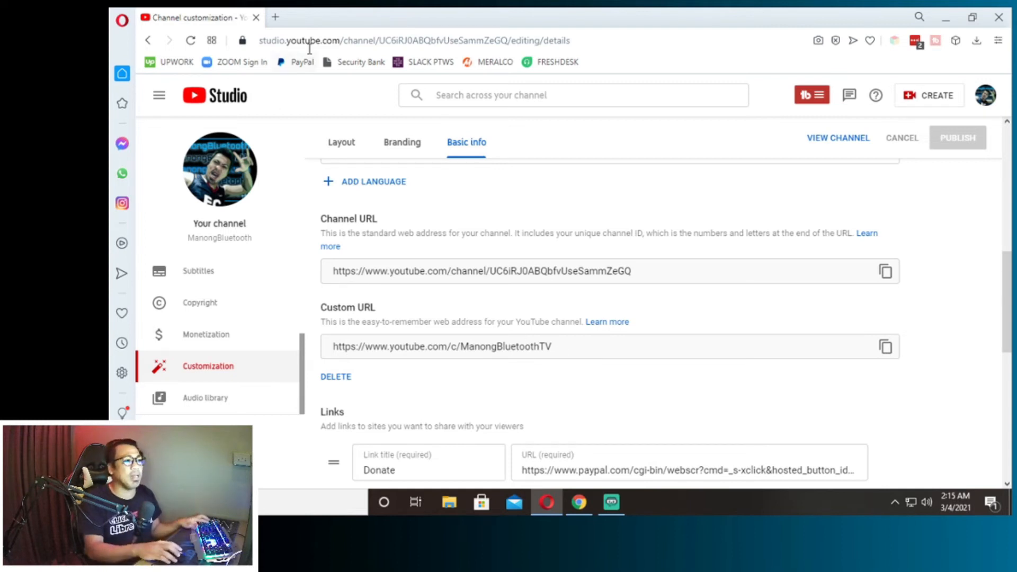
left_click(275, 18)
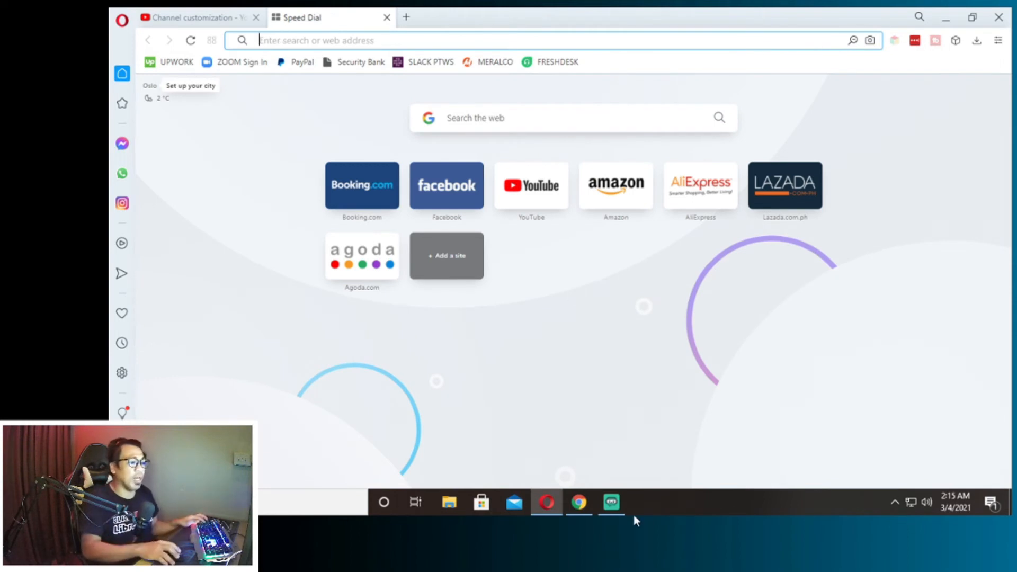
left_click(578, 508)
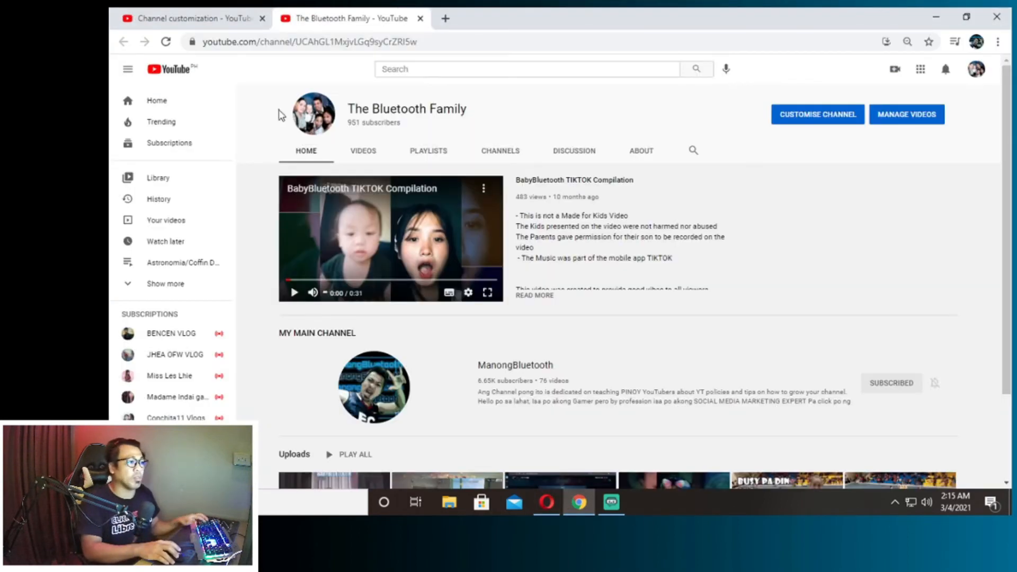
left_click(445, 18)
type("www")
key("BackSpace")
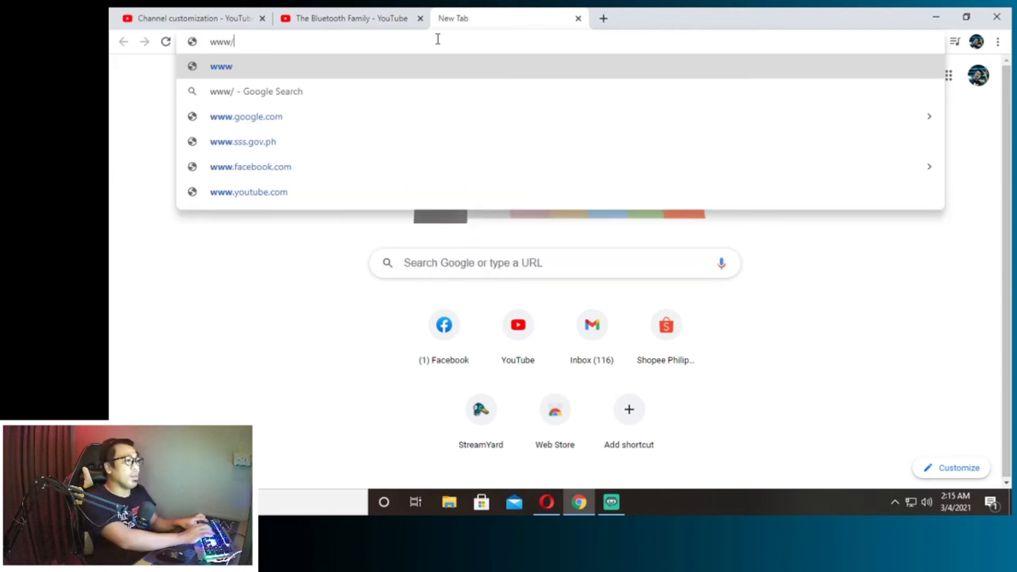
type(".ma")
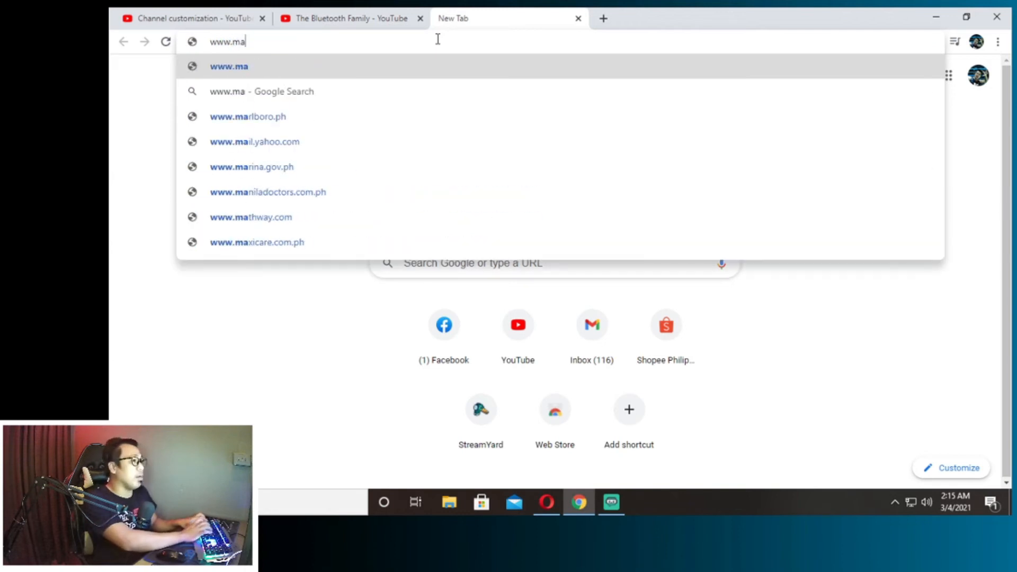
key("BackSpace")
key("BackSpace")
type("youtube.com/mann")
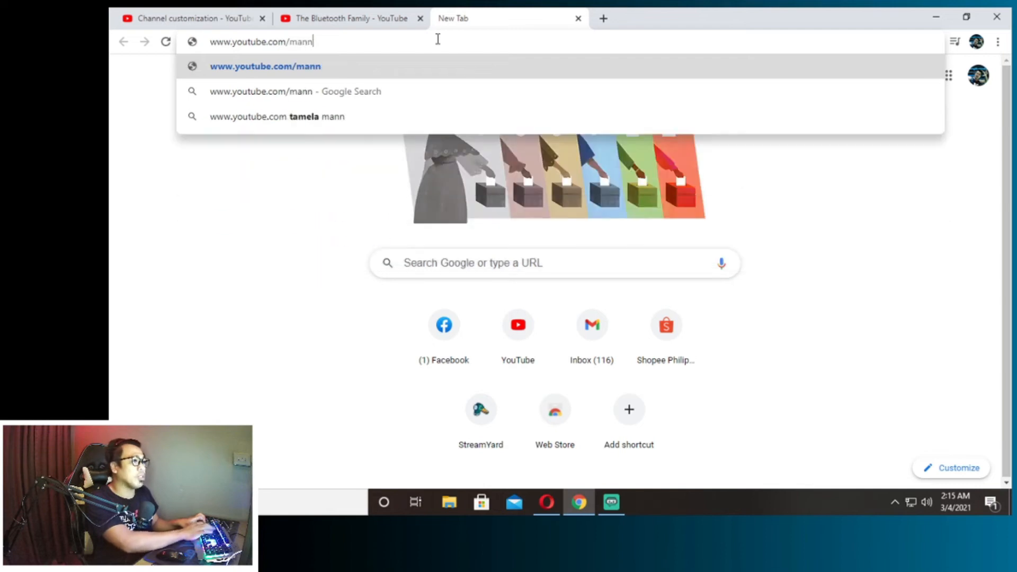
key("BackSpace")
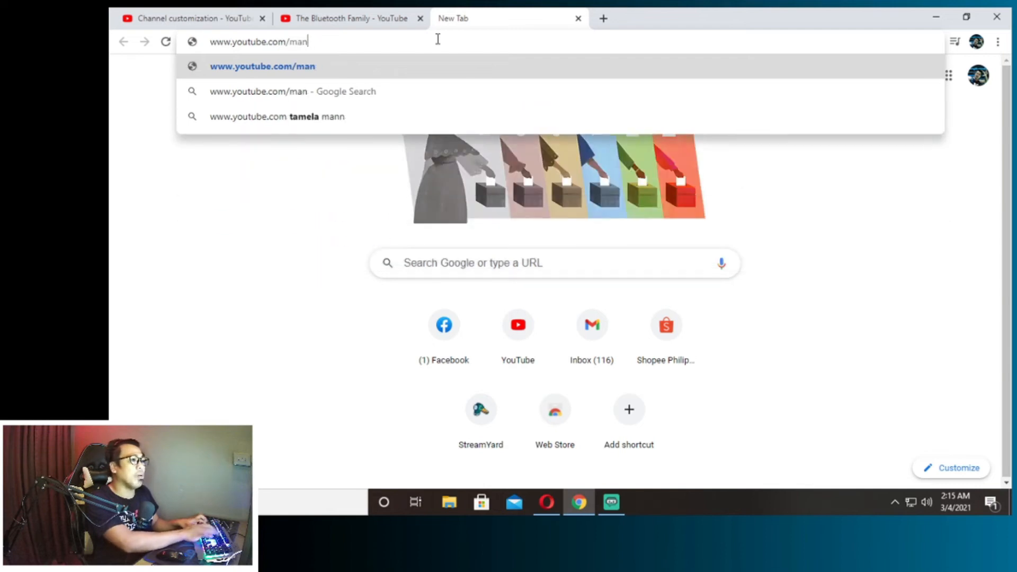
type("ongbluetooth")
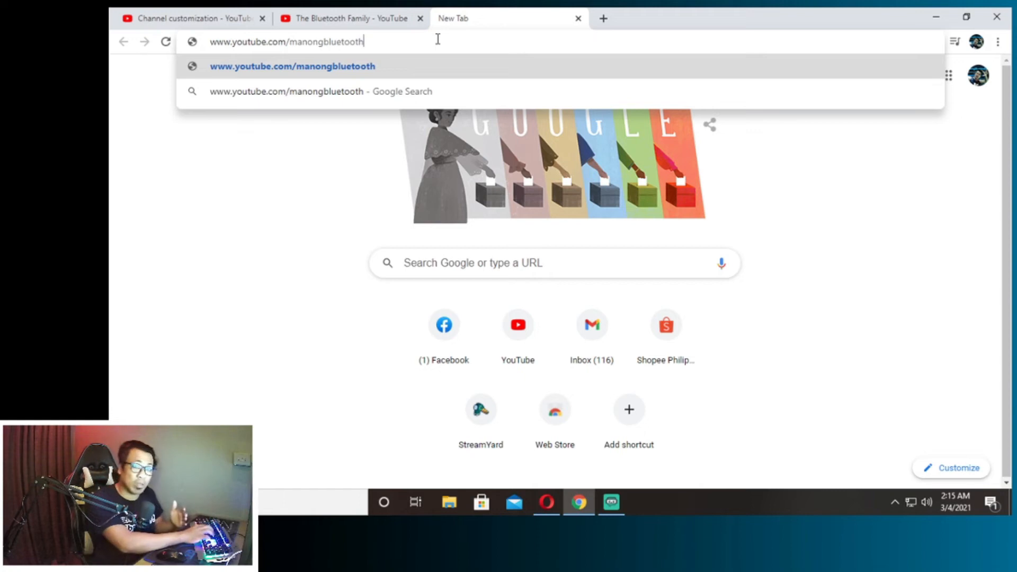
key("Return")
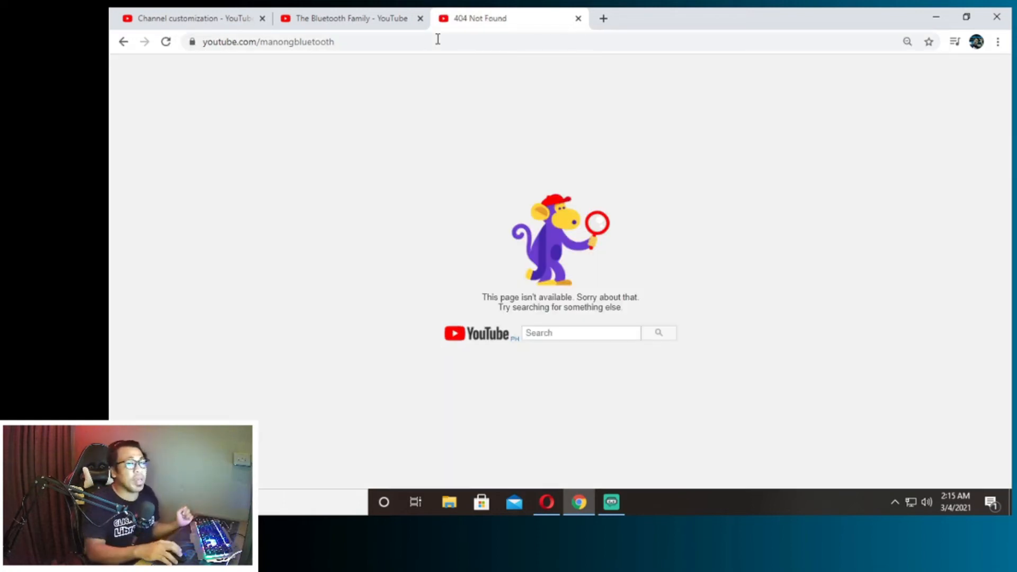
Step: Add tv to the end of the address and load youtube.com/manongbluetoothtv
left_click(437, 39)
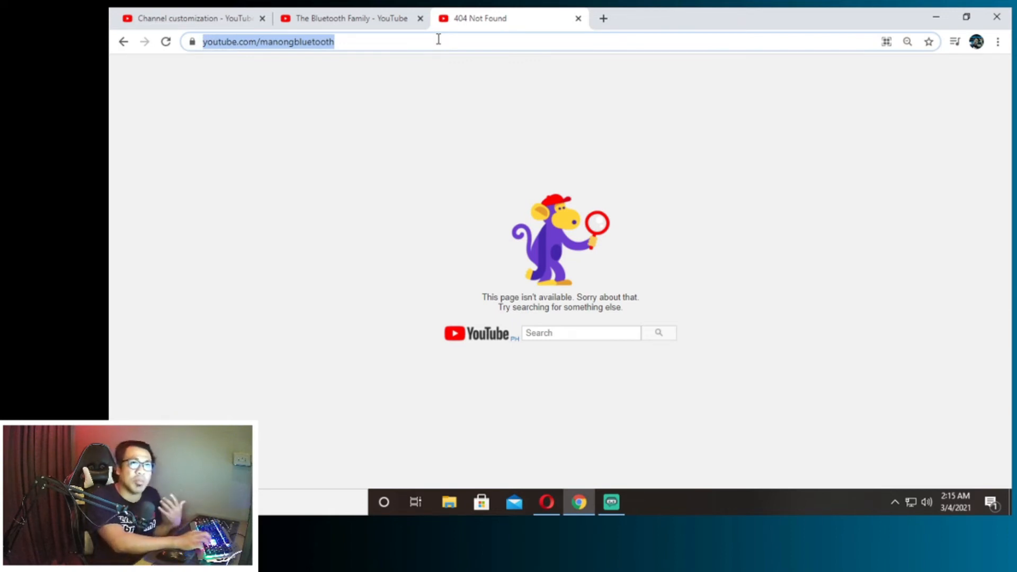
left_click(439, 39)
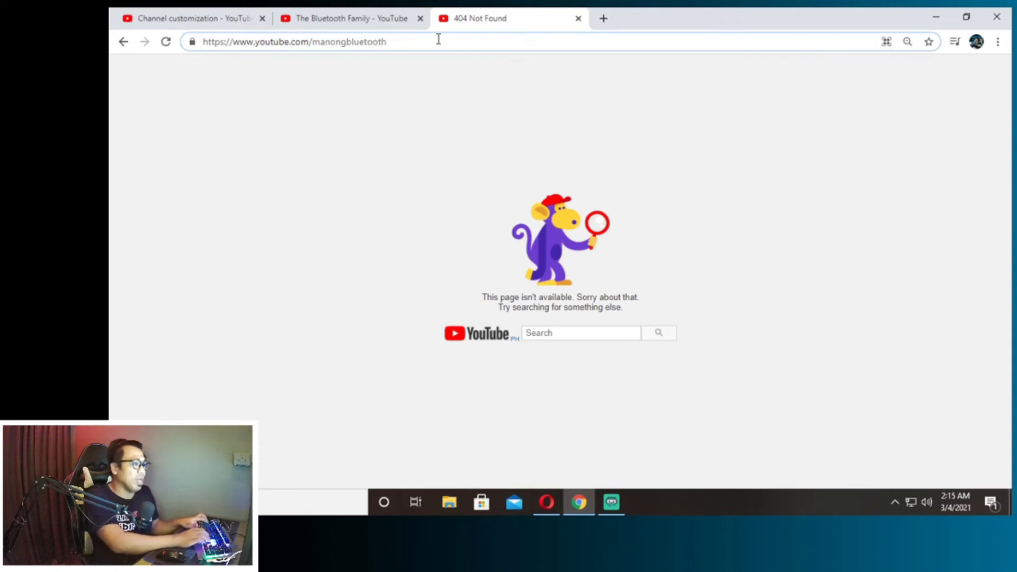
type("tv")
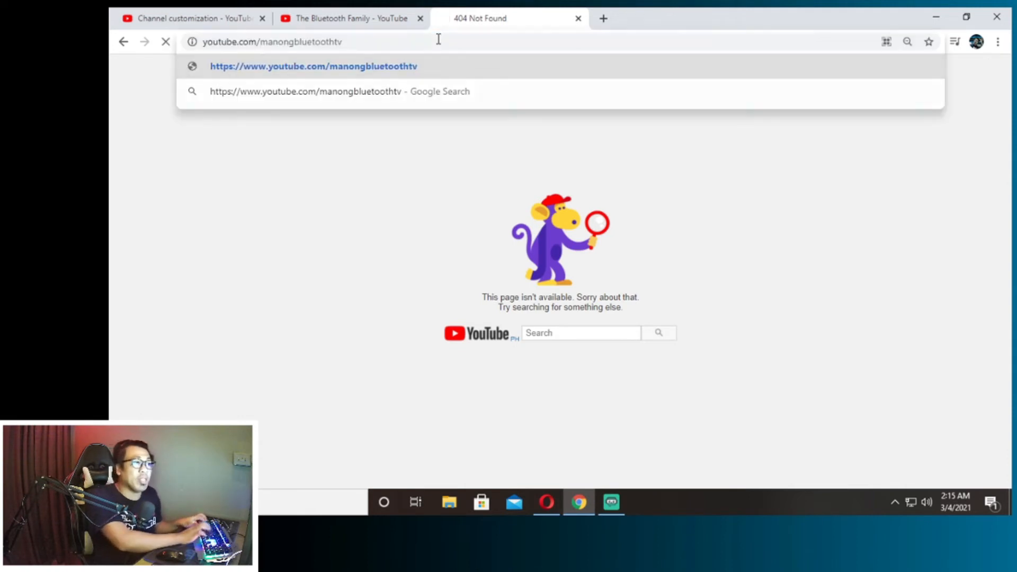
key("Return")
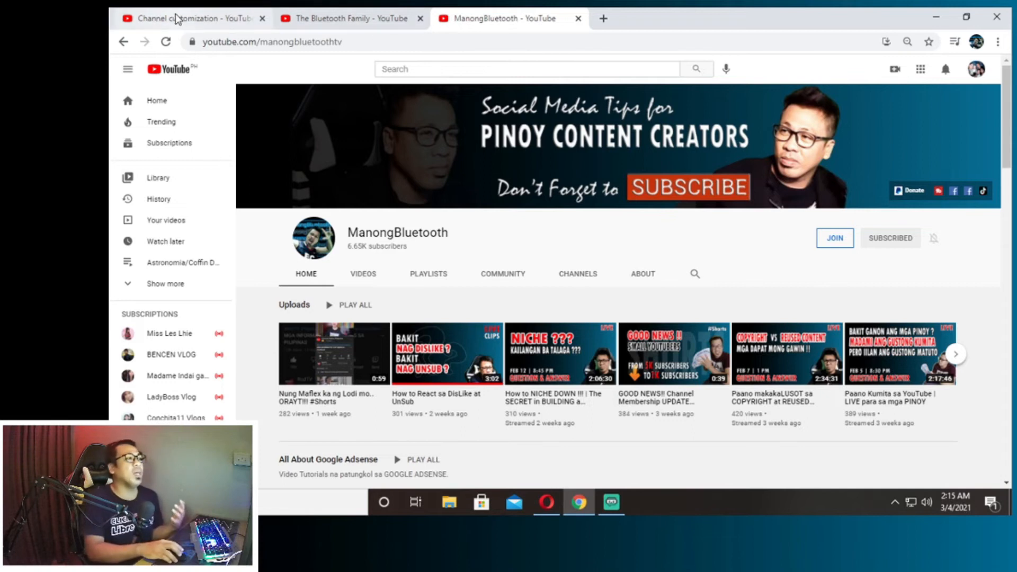
Step: Search Google for "youtube help" and open the YouTube Help - Google Support site
left_click(502, 41)
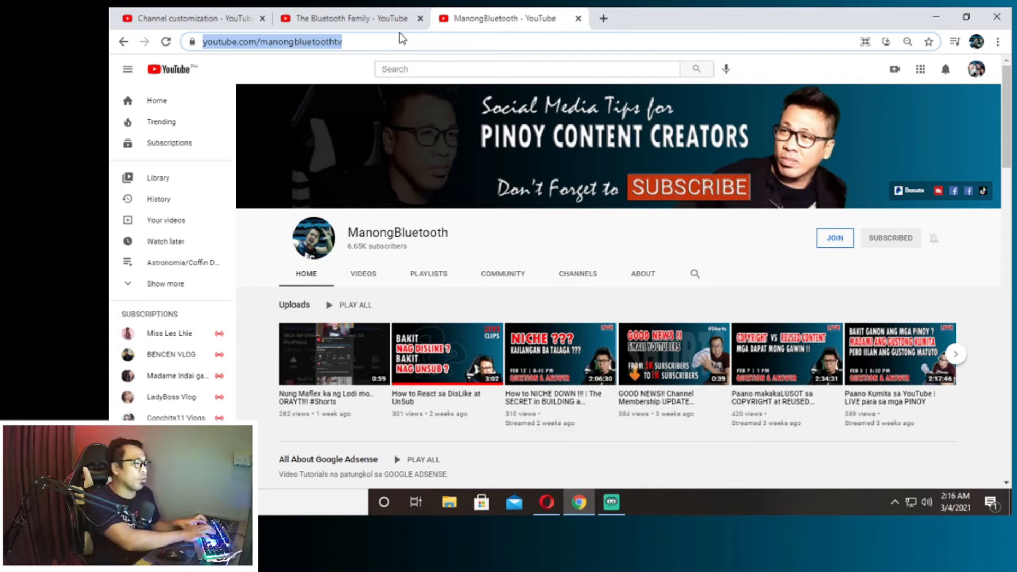
key("BackSpace")
type("googl")
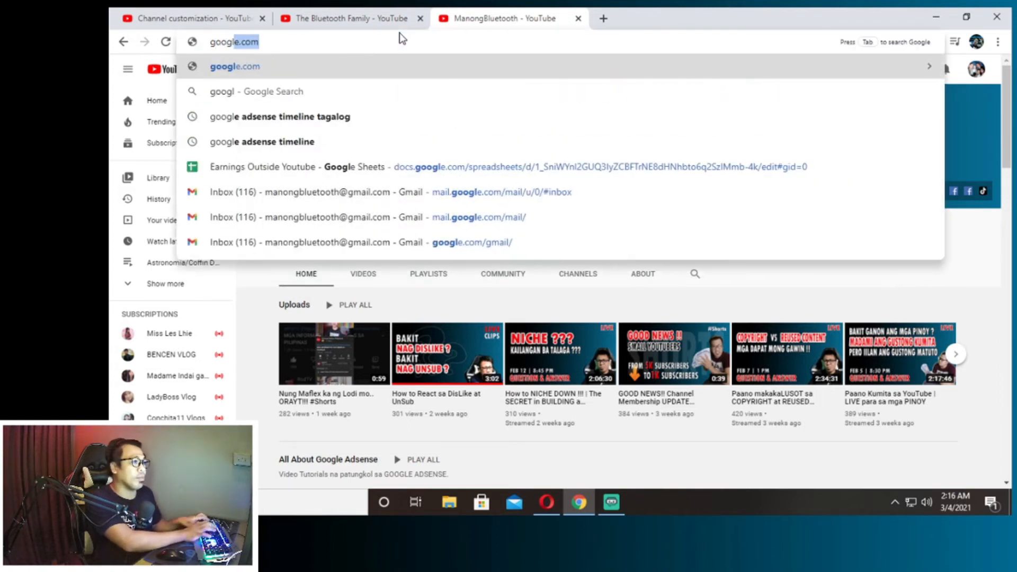
key("Return")
left_click(443, 224)
type("youtube help")
key("Return")
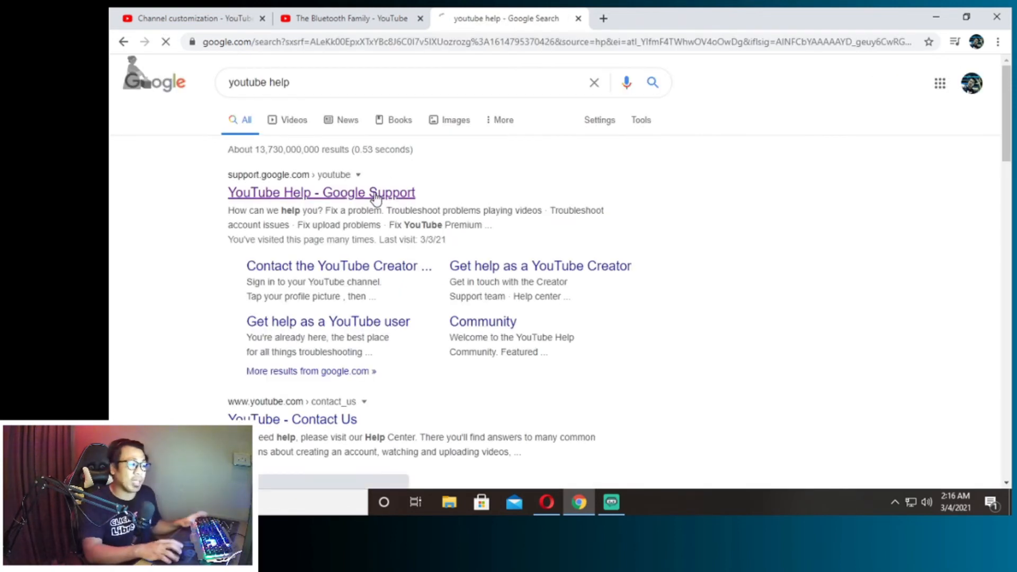
left_click(375, 196)
Step: Search YouTube Help for "custom url" and open the Get a custom channel URL article
left_click(517, 259)
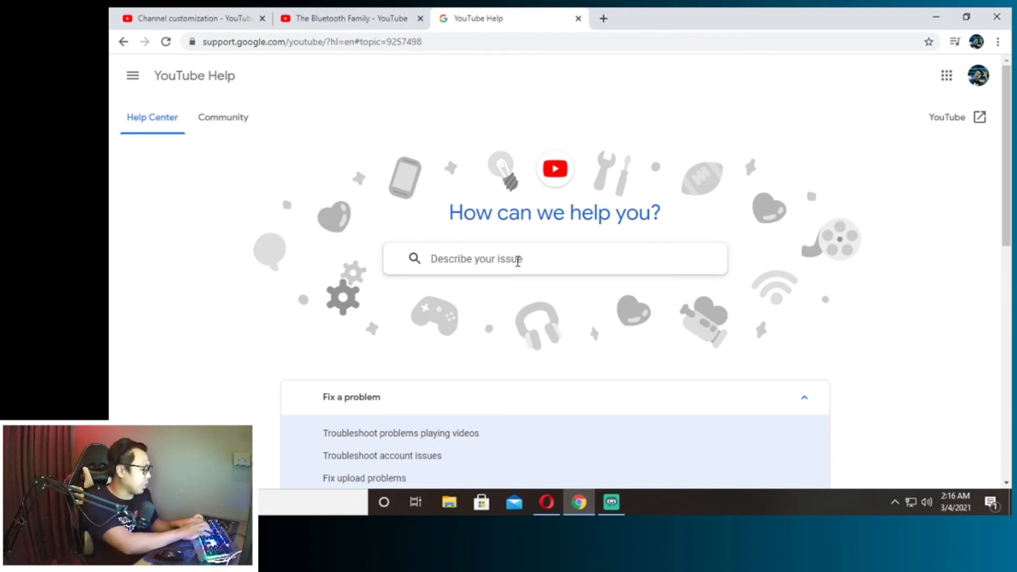
type("custoim")
type("m url")
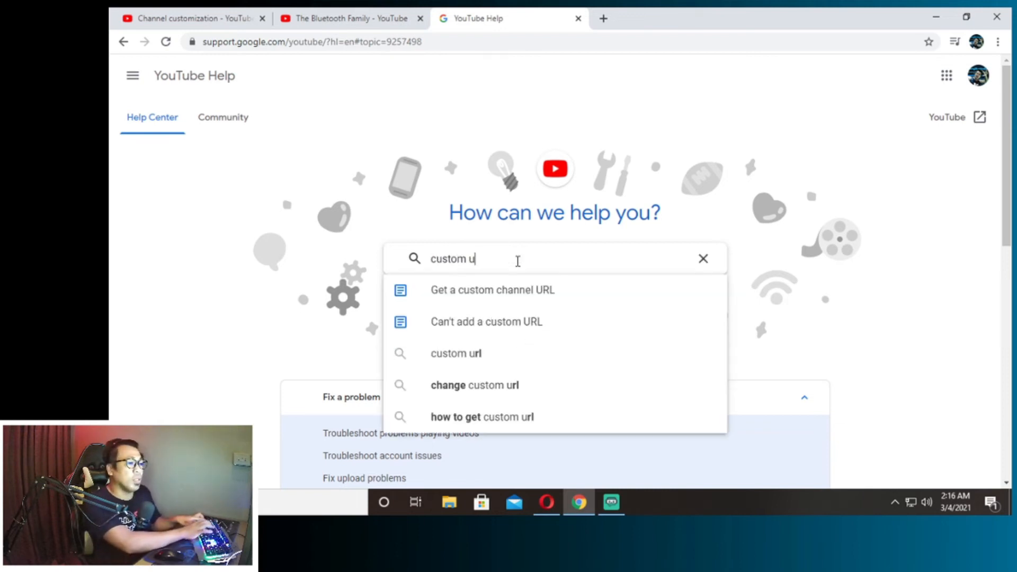
key("Down")
key("Return")
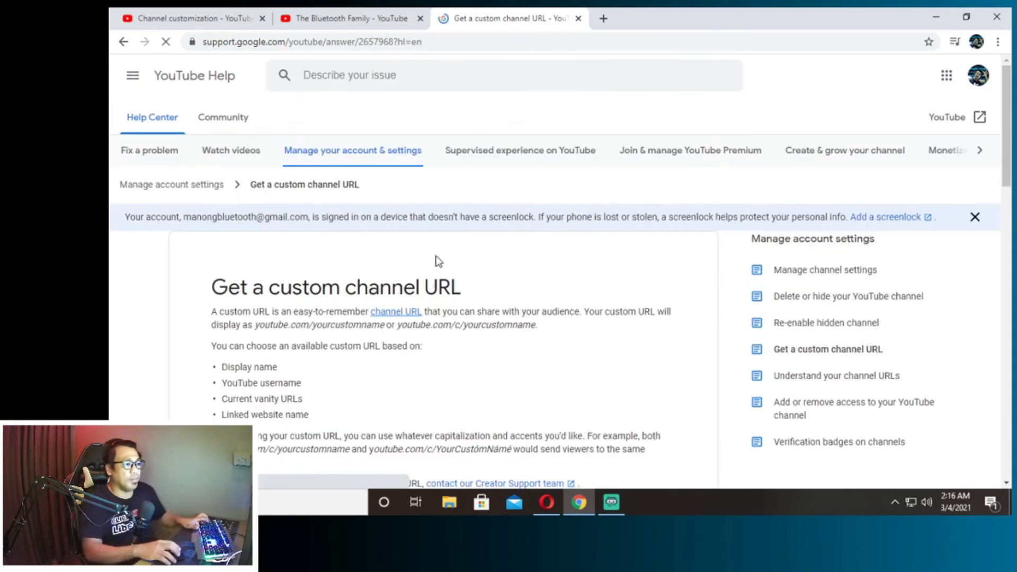
Step: Expand the article's "Remove custom URL & claim a new one" section and read its instructions
scroll(313, 345, "down", 10)
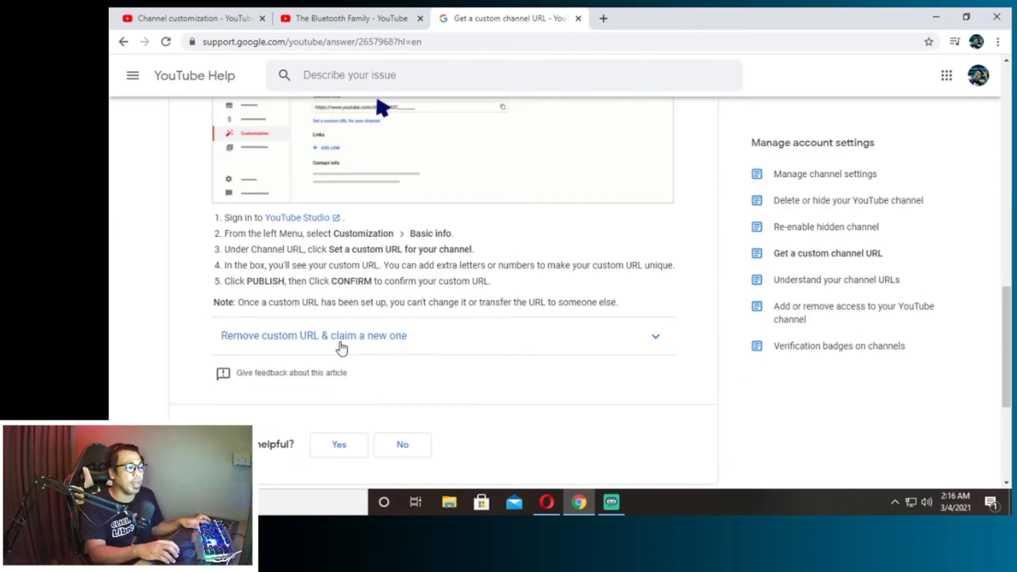
left_click(339, 345)
scroll(317, 265, "down", 4)
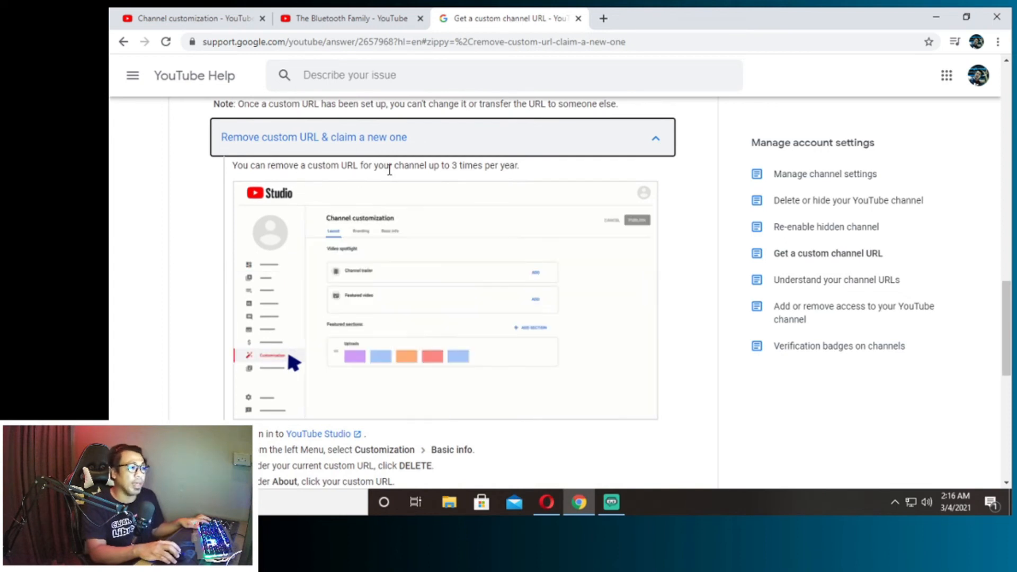
Step: Review the yearly removal limit and the deletion steps in the article's custom URL removal section
left_click_drag(527, 170, 228, 168)
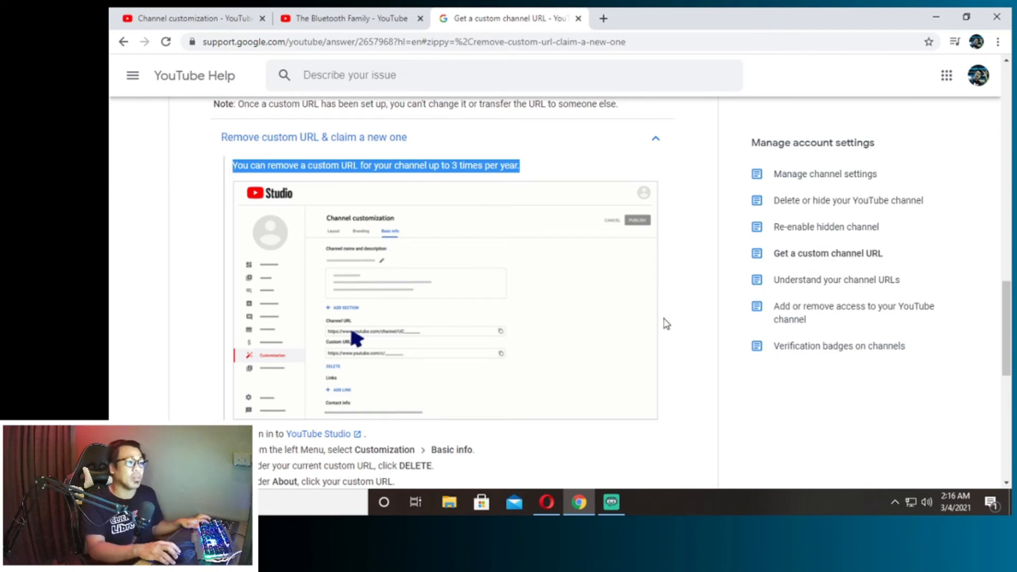
scroll(655, 327, "down", 4)
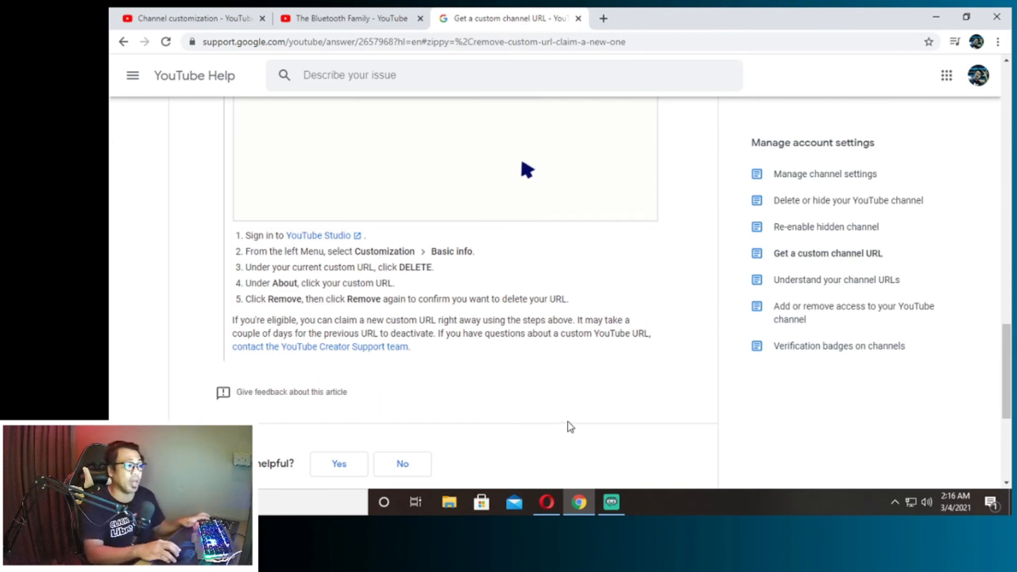
scroll(363, 307, "up", 9)
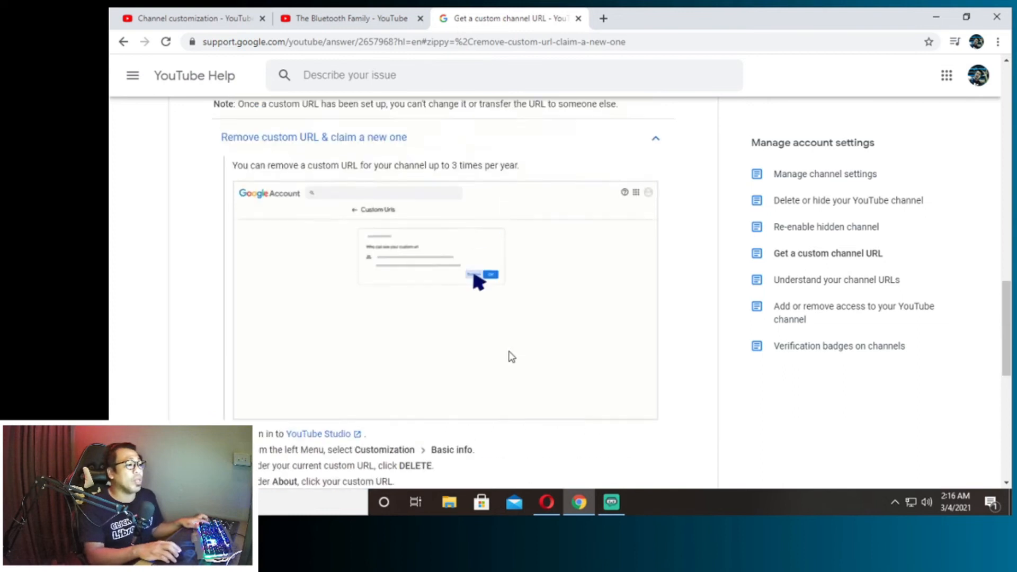
Step: Switch to Opera with the ManongBluetooth channel's Basic info page and locate its custom URL
left_click(196, 18)
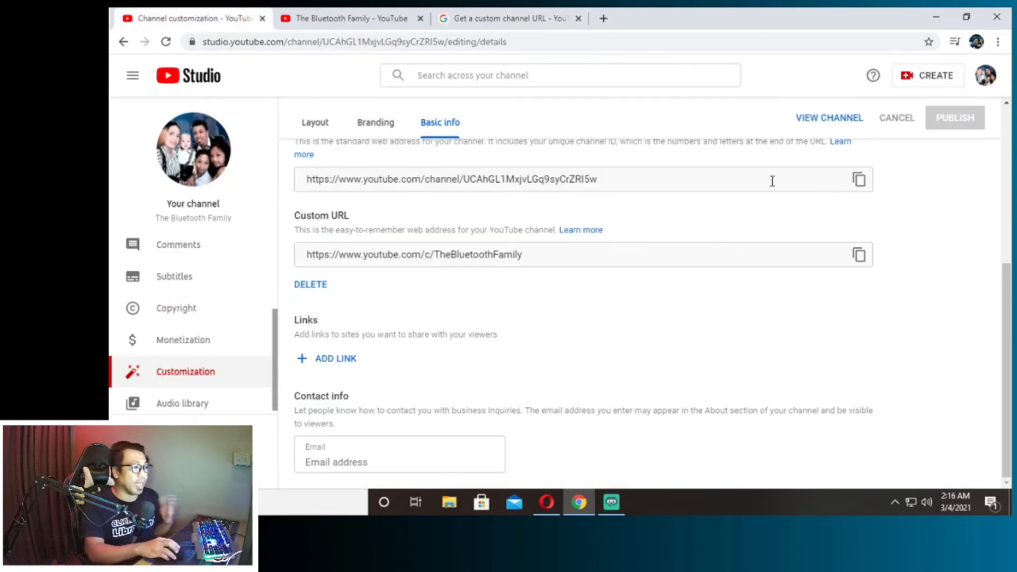
left_click(950, 14)
left_click(146, 18)
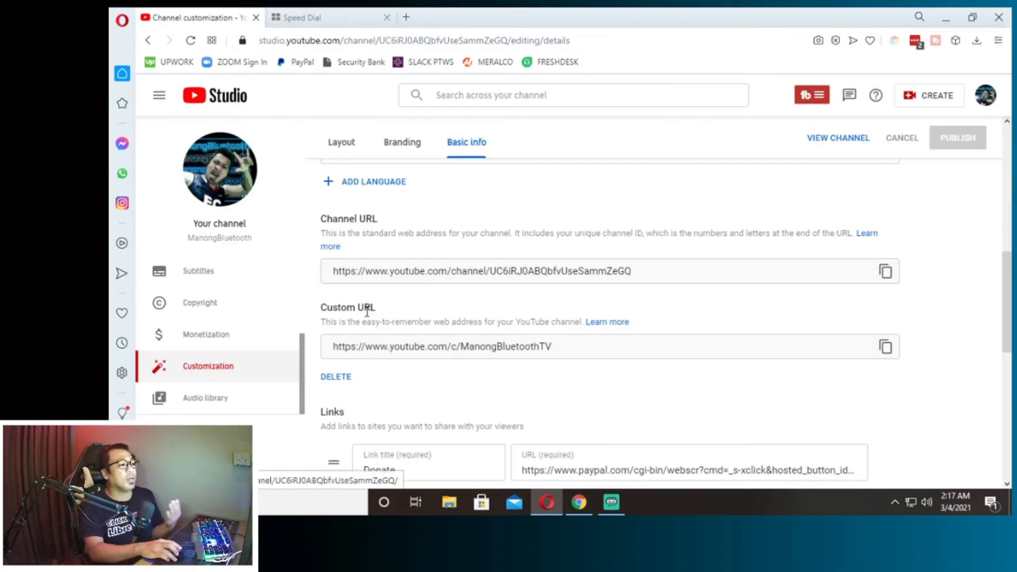
scroll(351, 343, "down", 1)
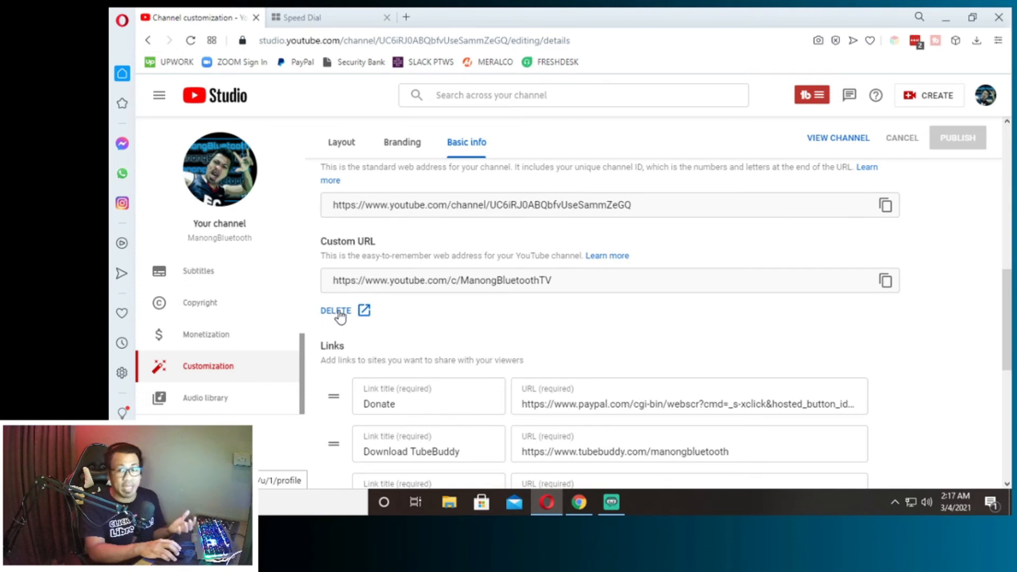
left_click_drag(581, 281, 563, 290)
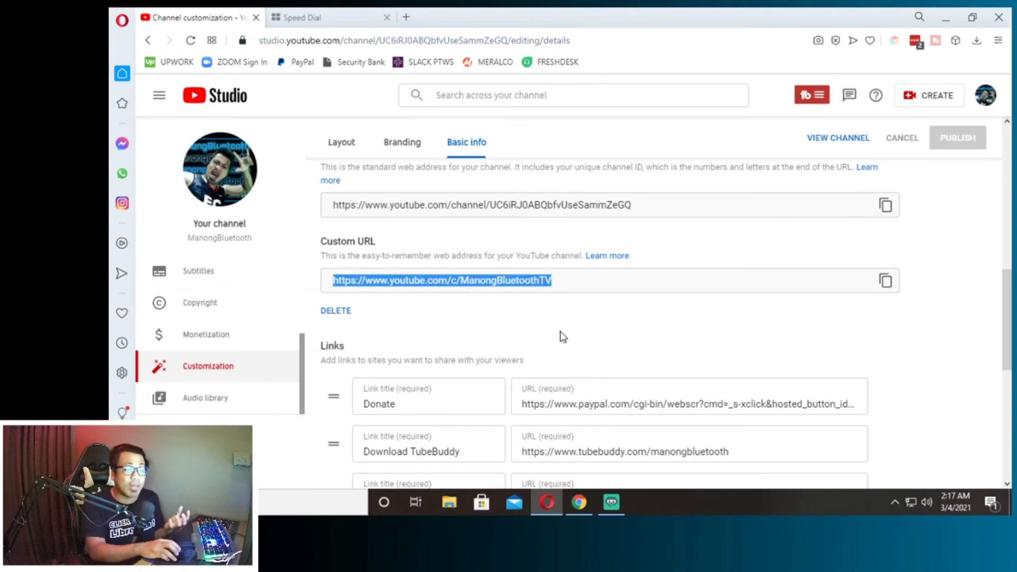
left_click(562, 336)
left_click(336, 312)
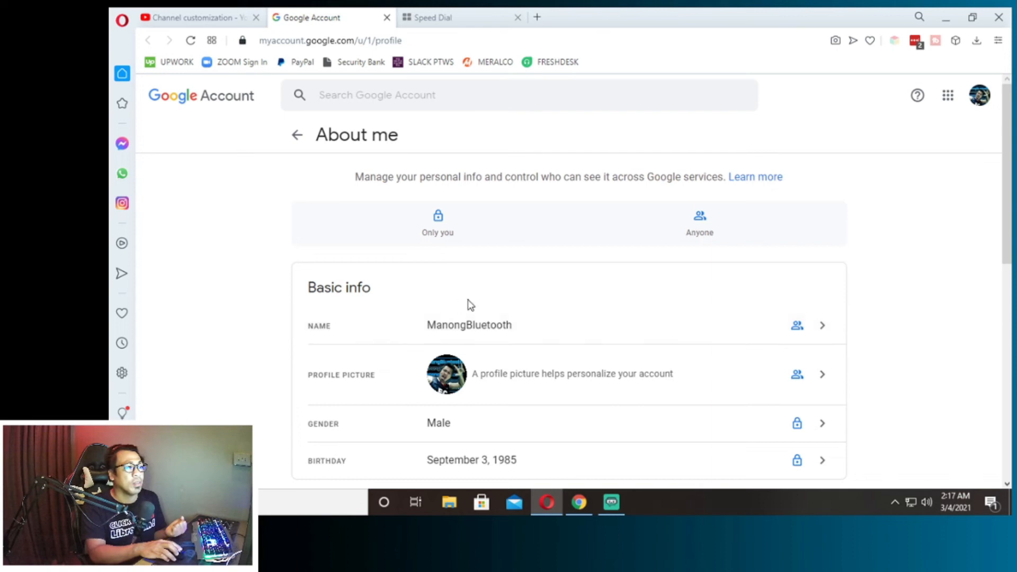
scroll(823, 272, "down", 10)
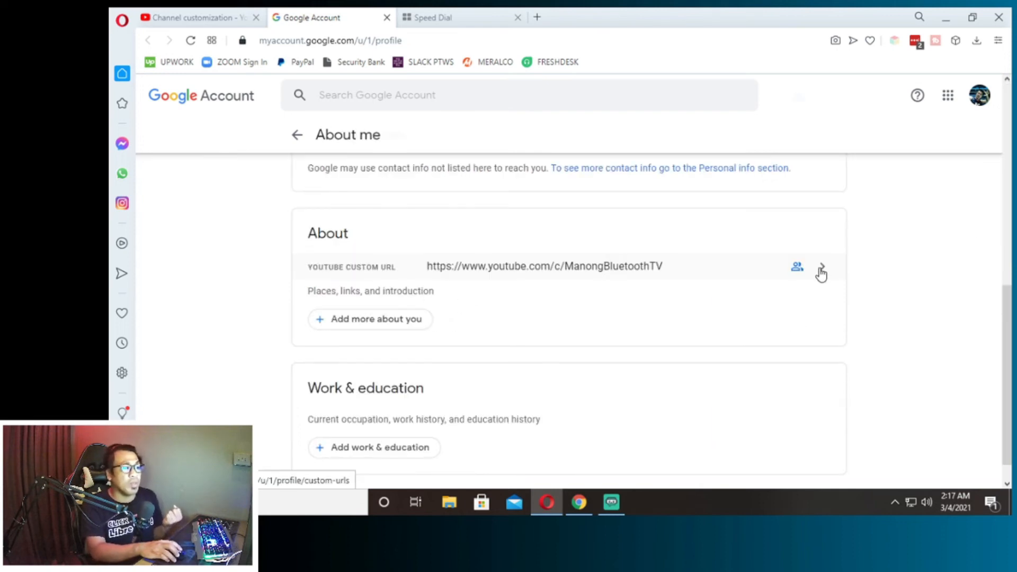
left_click(822, 271)
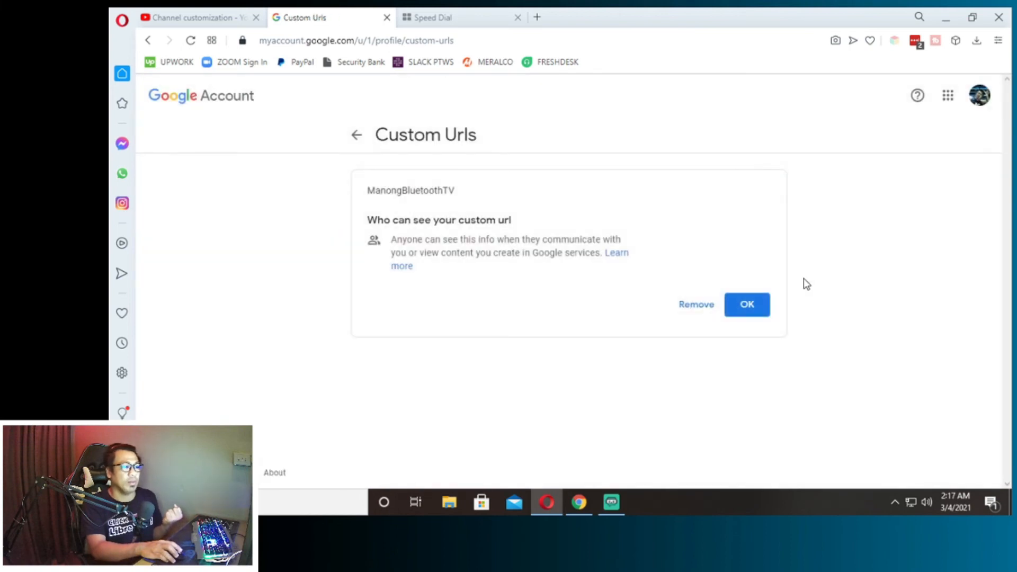
left_click(699, 308)
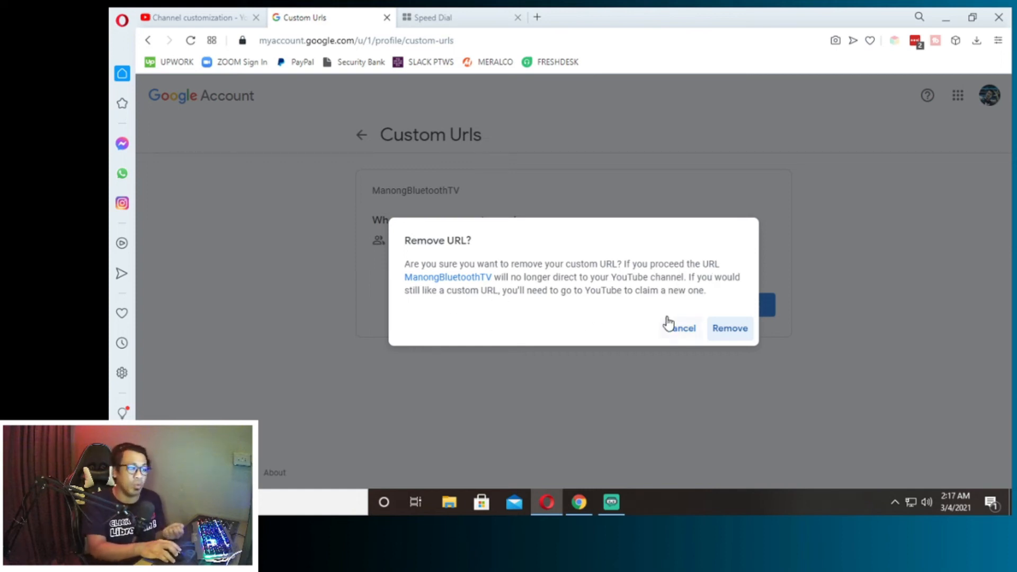
left_click(672, 339)
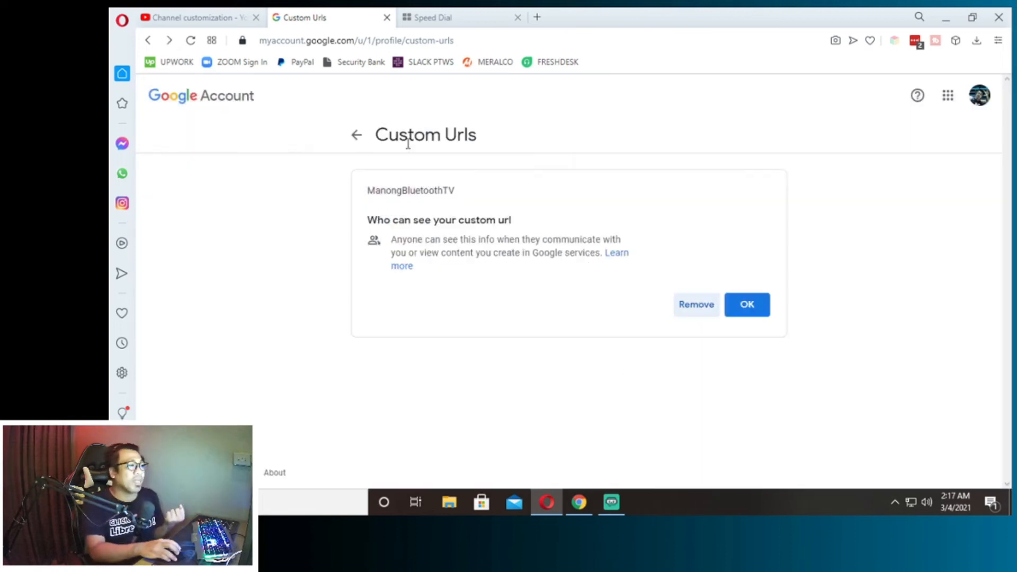
left_click(361, 134)
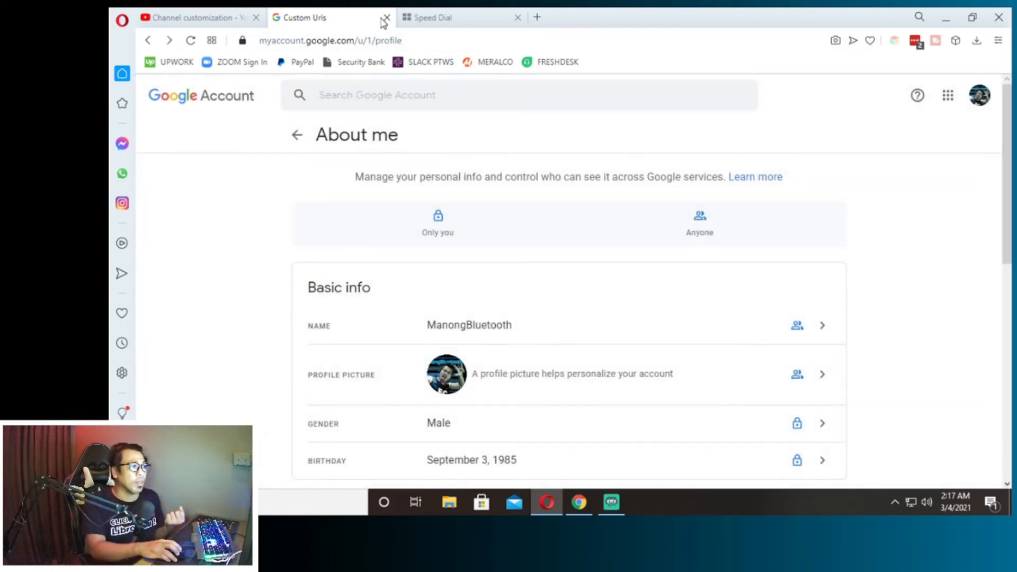
left_click(387, 17)
Step: Reopen the Basic info of the channel's customization page and locate the Custom URL section
scroll(551, 252, "down", 3)
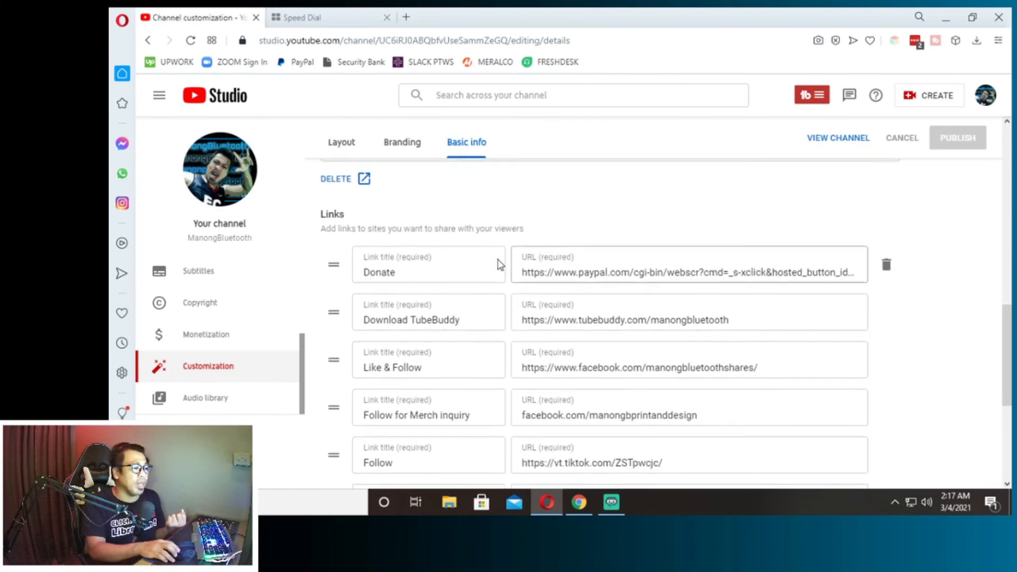
scroll(499, 263, "up", 4)
left_click(209, 372)
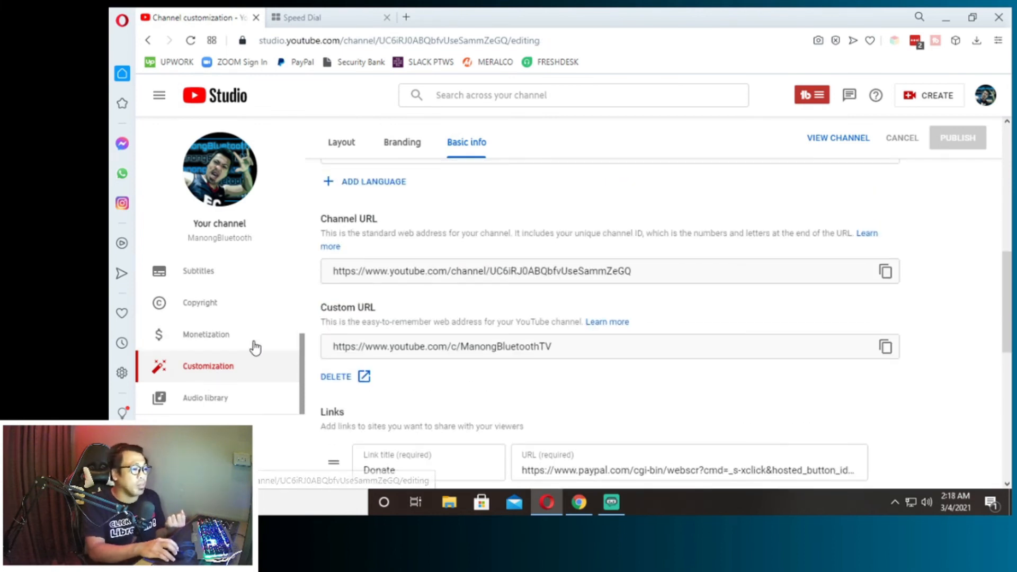
left_click(465, 139)
scroll(358, 275, "down", 2)
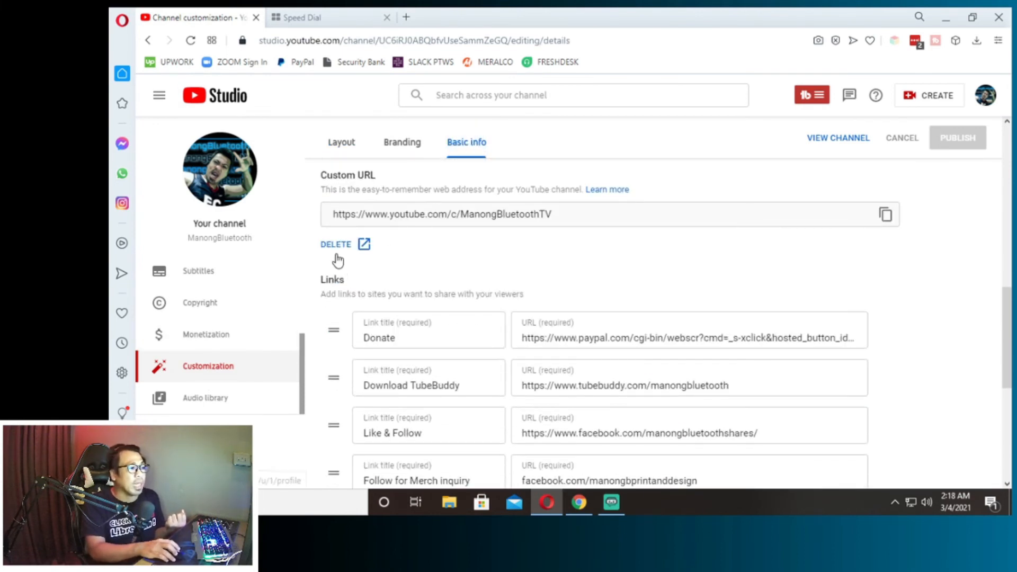
scroll(425, 265, "up", 1)
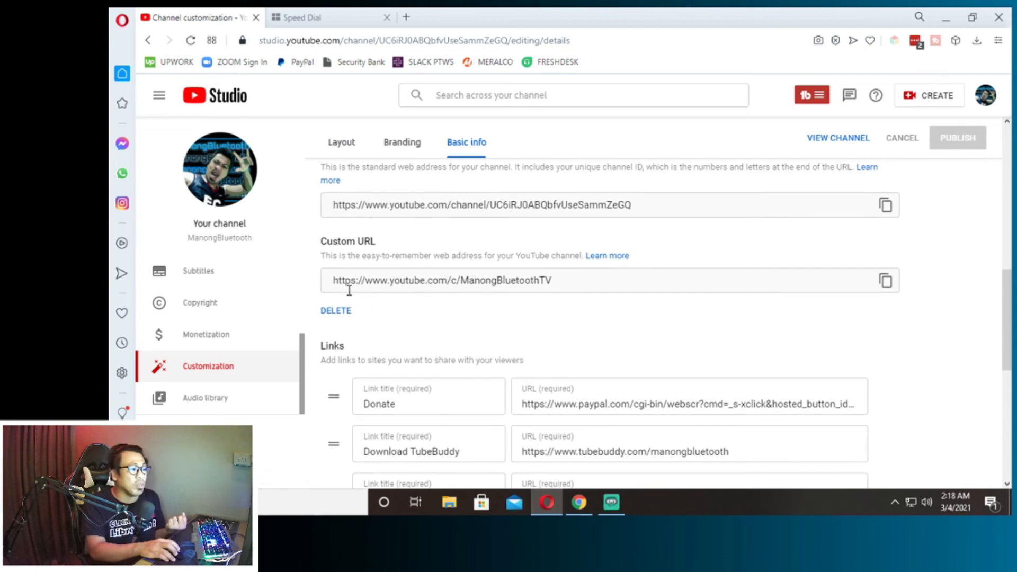
Step: Delete the ManongBluetoothTV custom URL through the About section of the channel's Google Account profile and confirm the removal
left_click(335, 313)
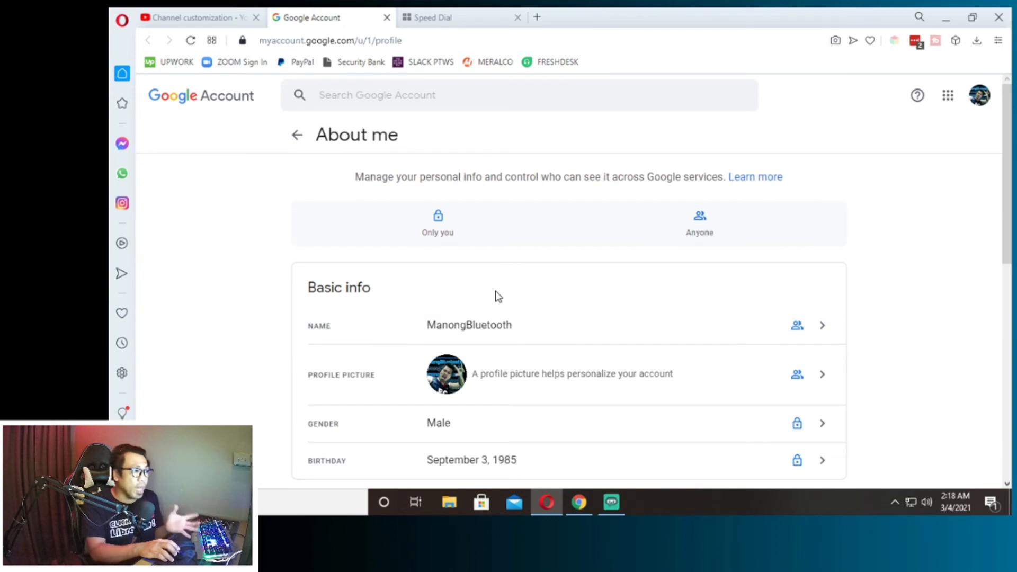
scroll(662, 293, "down", 1)
scroll(661, 293, "down", 5)
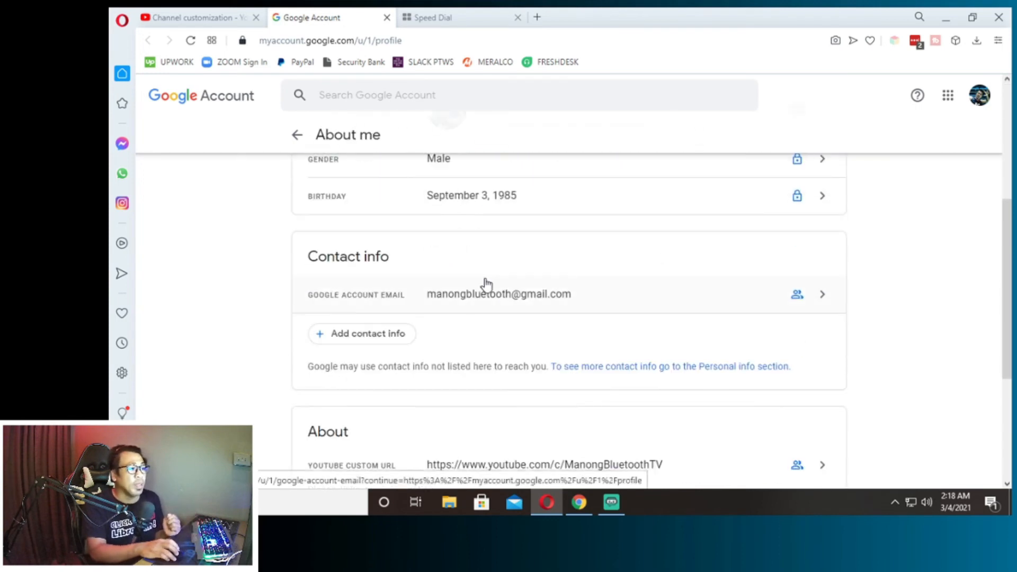
scroll(486, 274, "down", 4)
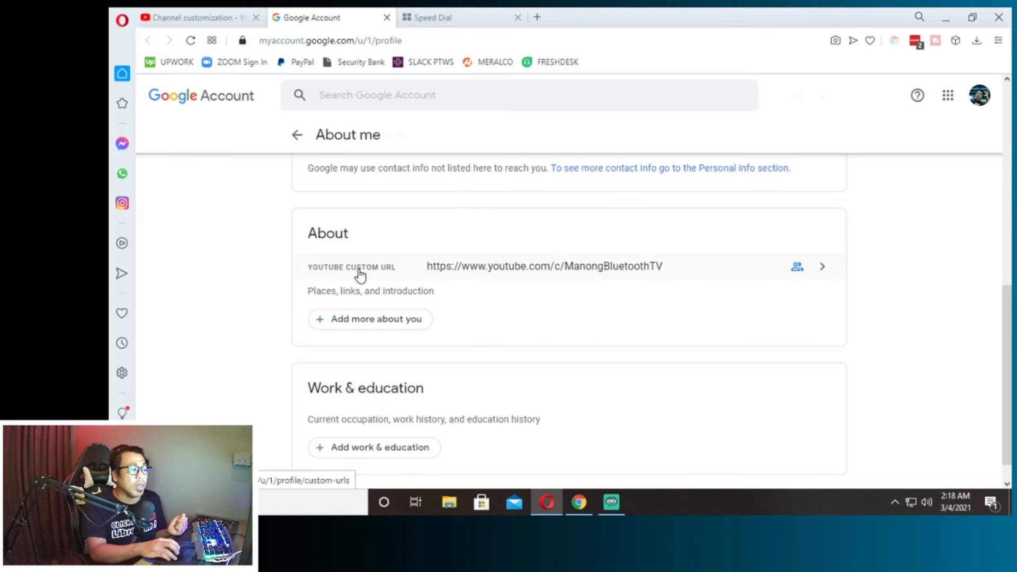
left_click(823, 271)
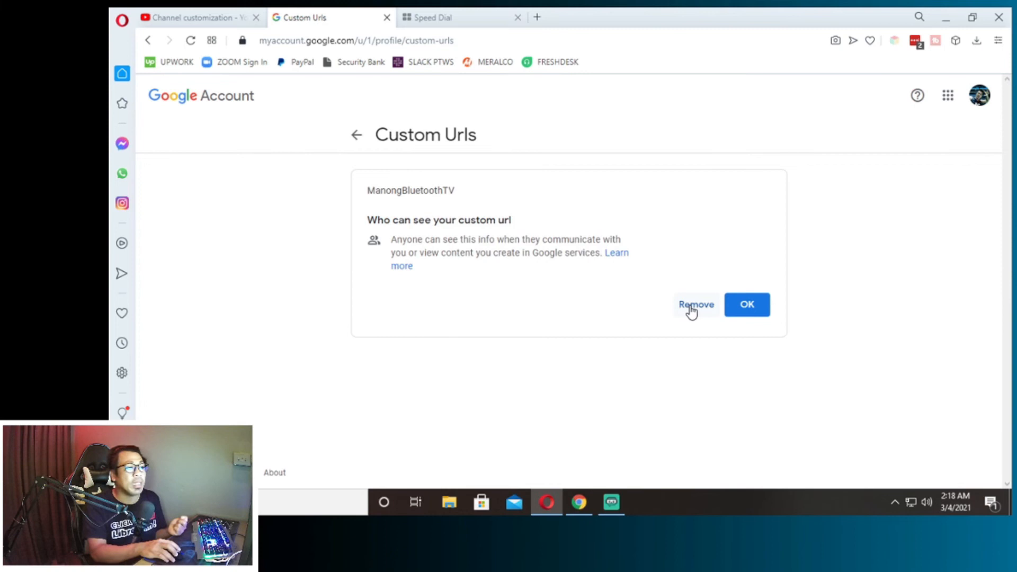
left_click(693, 307)
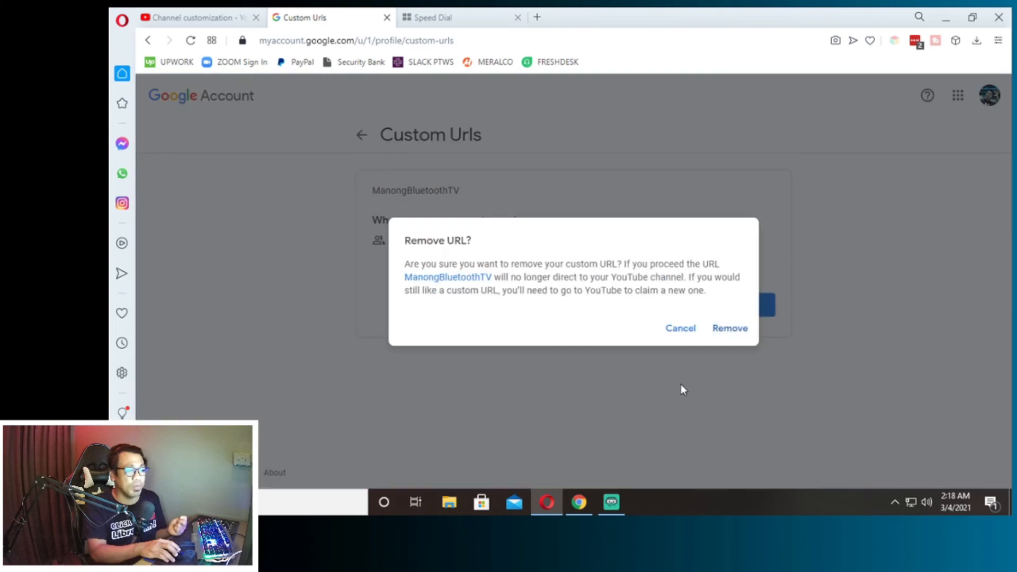
left_click(740, 335)
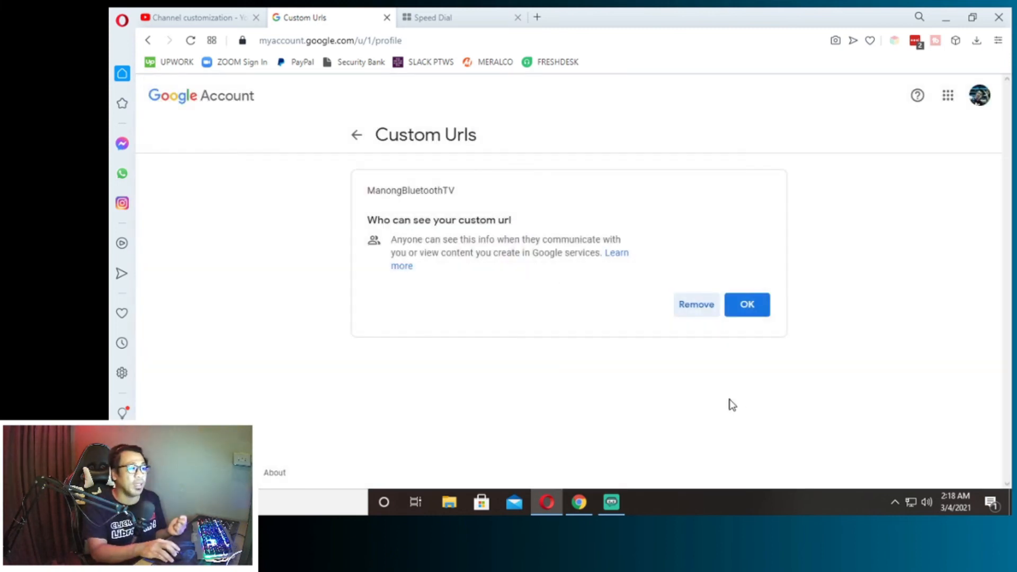
Step: Reload the Google Account profile, check its About section for the YouTube custom URL entry, and close the page
scroll(720, 344, "down", 10)
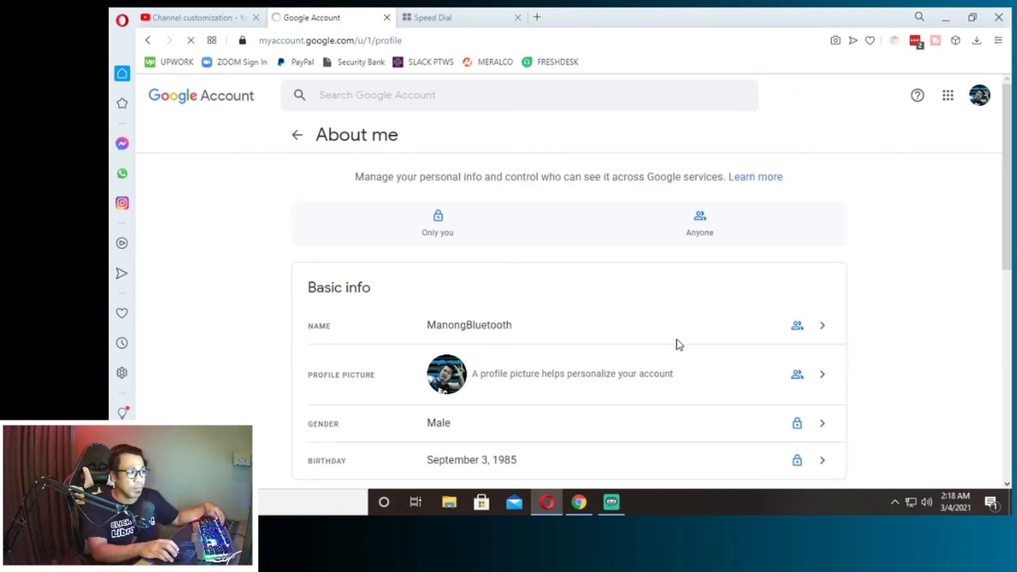
scroll(691, 339, "down", 6)
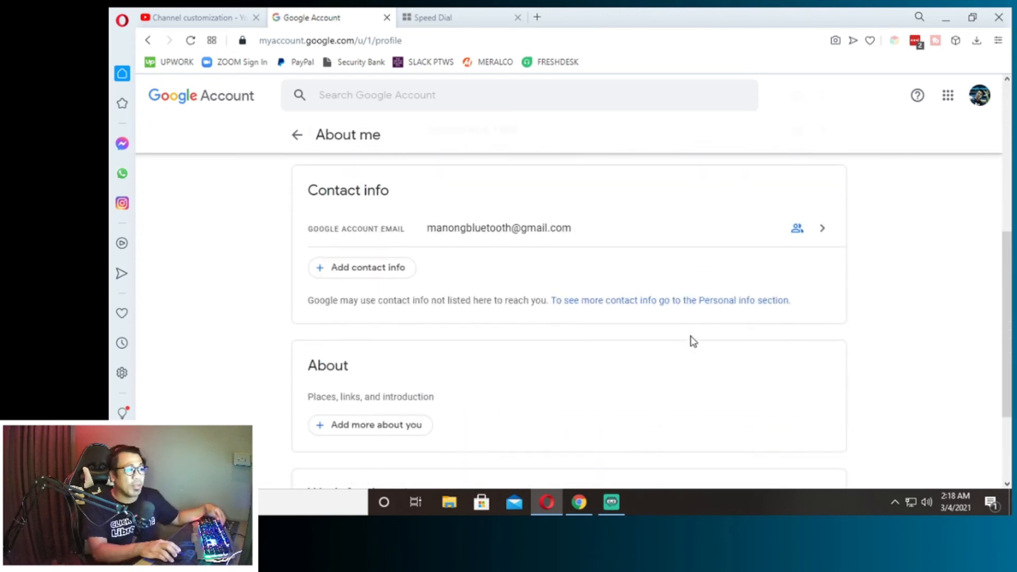
scroll(665, 331, "down", 2)
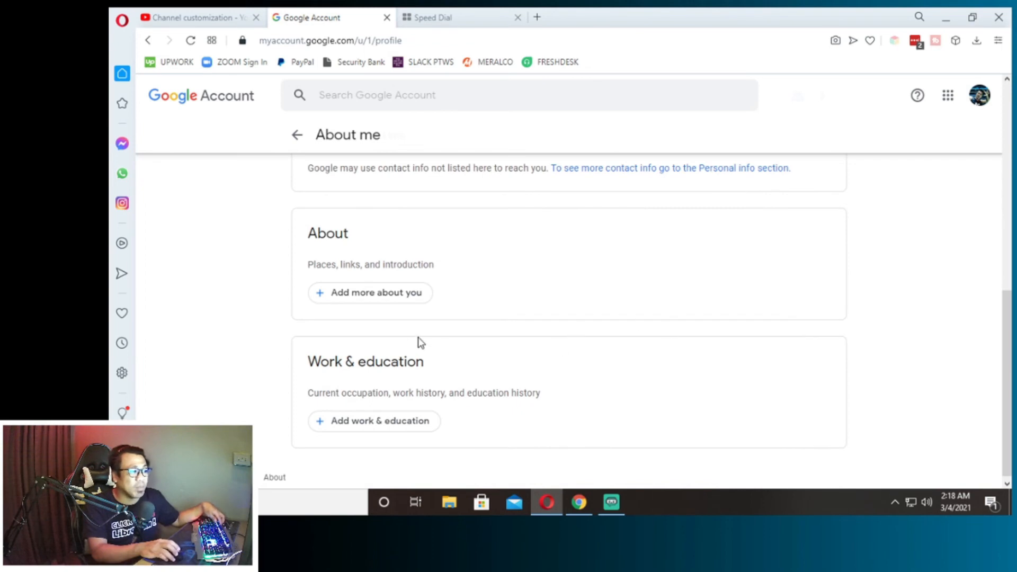
left_click_drag(305, 228, 458, 325)
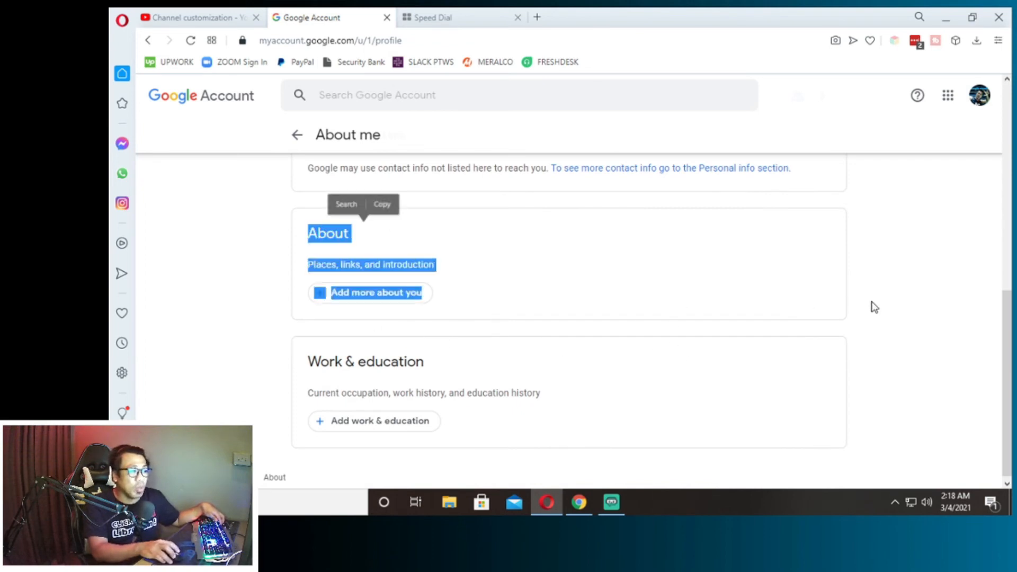
left_click(530, 300)
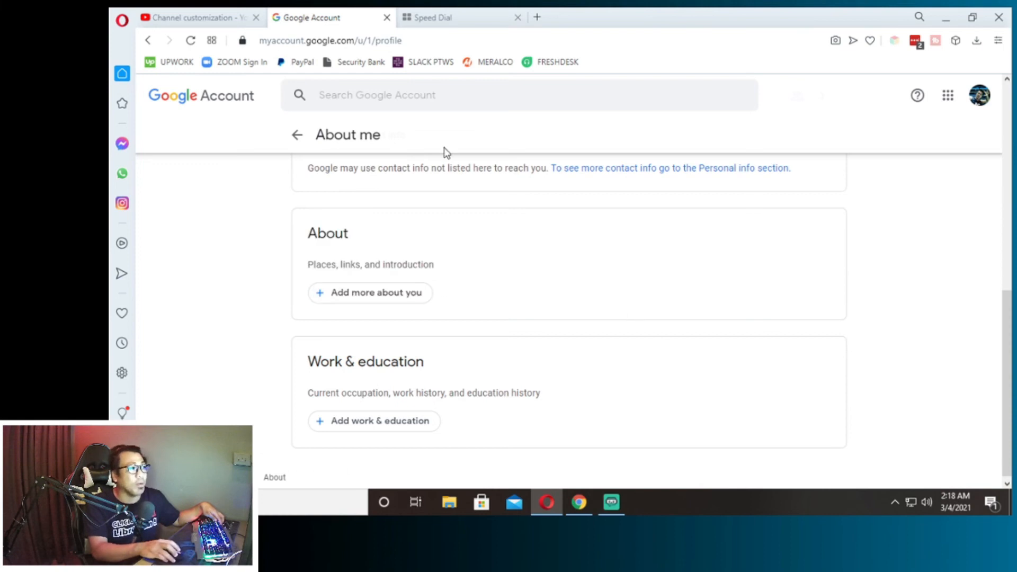
left_click(386, 18)
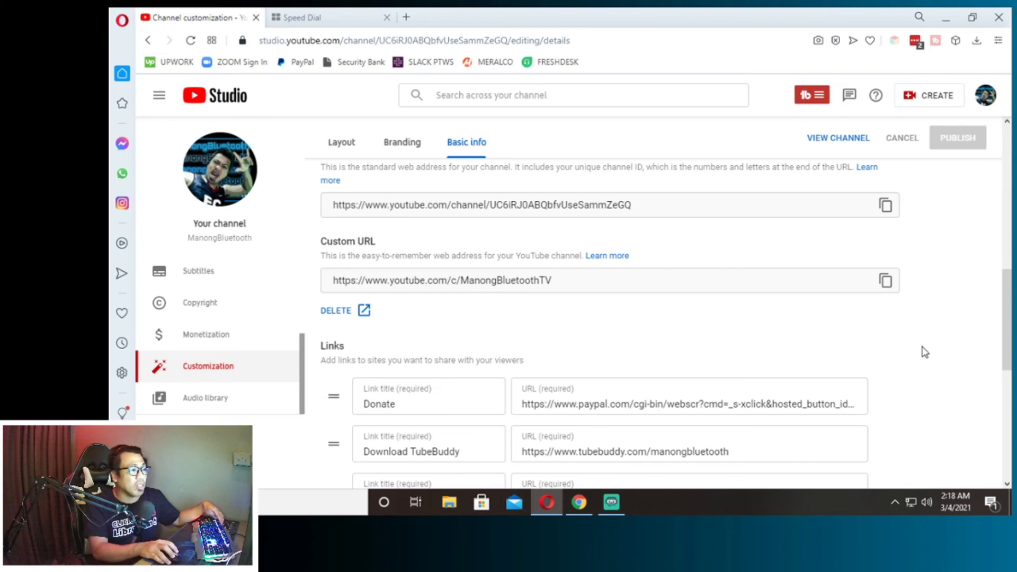
Step: Refresh the channel customization page and start setting a custom URL for the channel
left_click(191, 40)
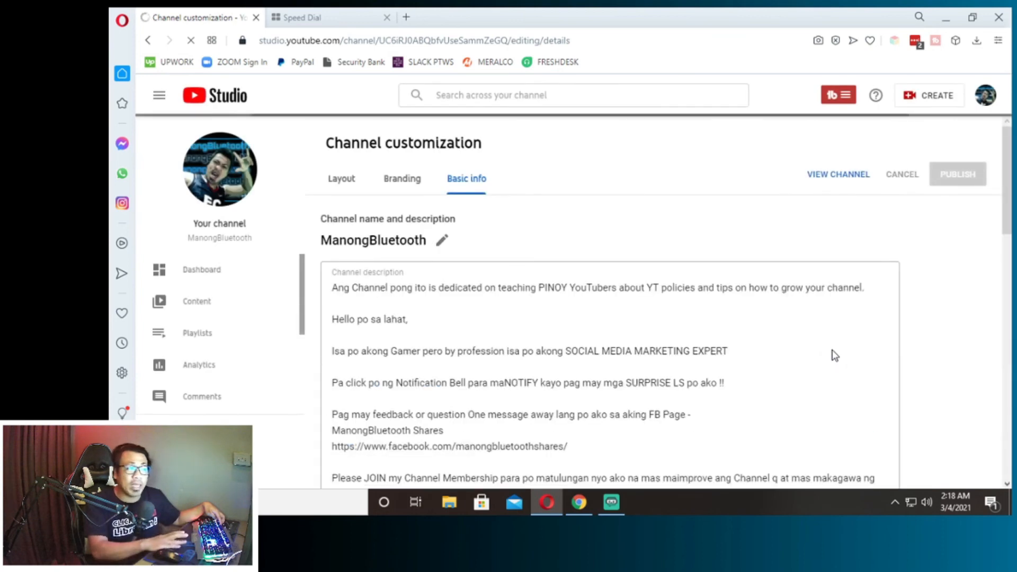
scroll(833, 347, "down", 8)
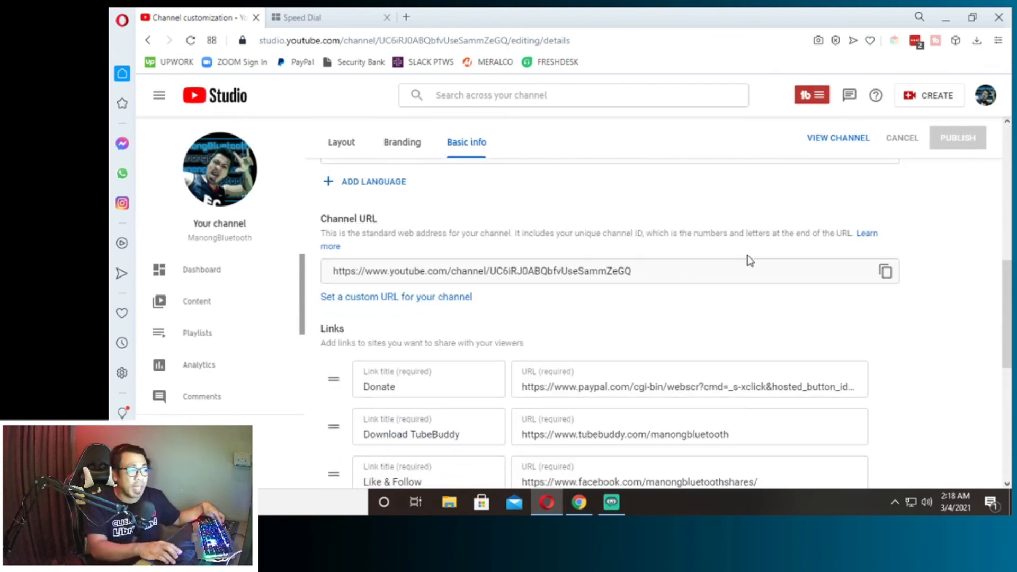
scroll(609, 244, "down", 1)
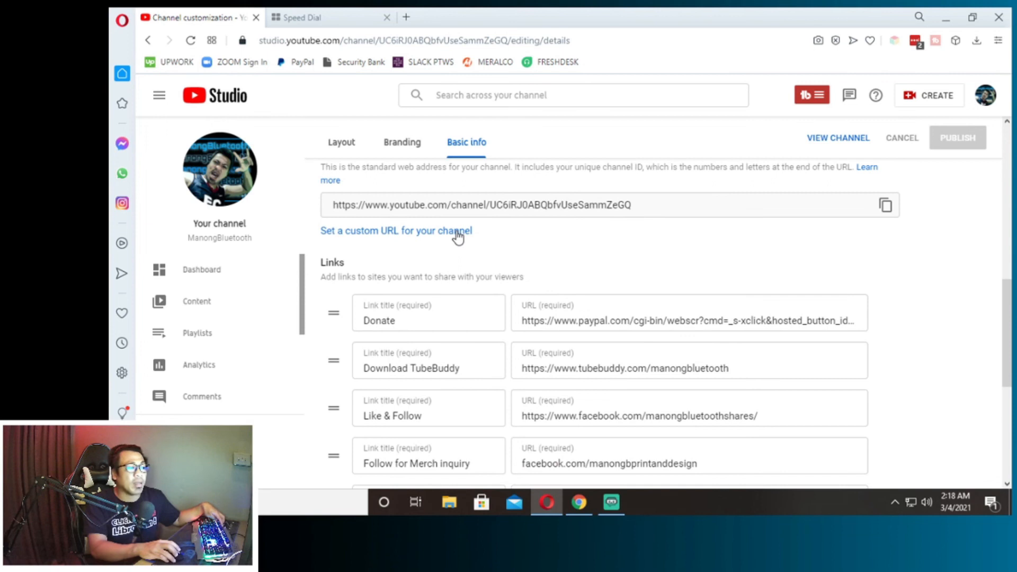
left_click(456, 233)
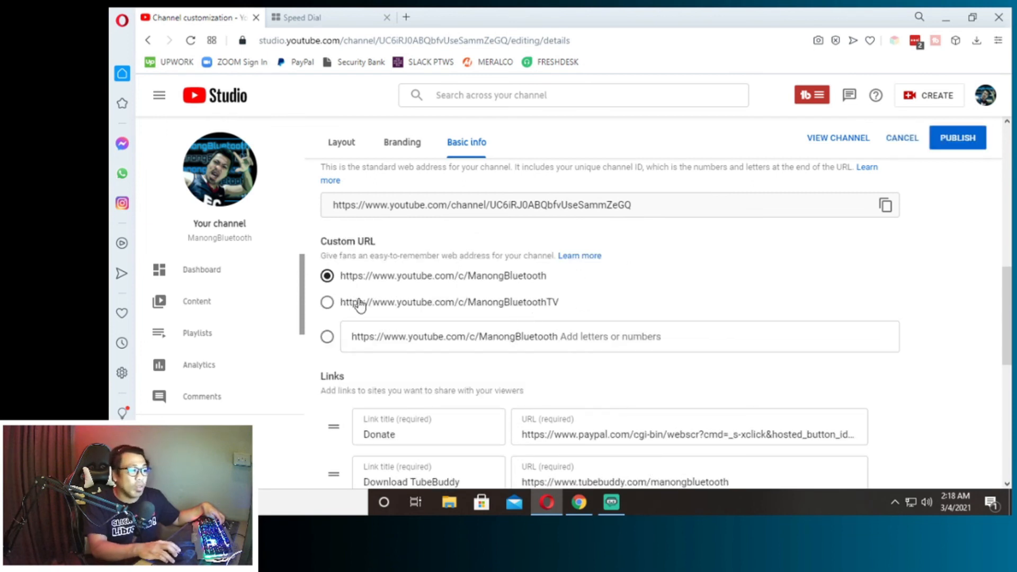
scroll(509, 302, "down", 1)
scroll(510, 302, "down", 1)
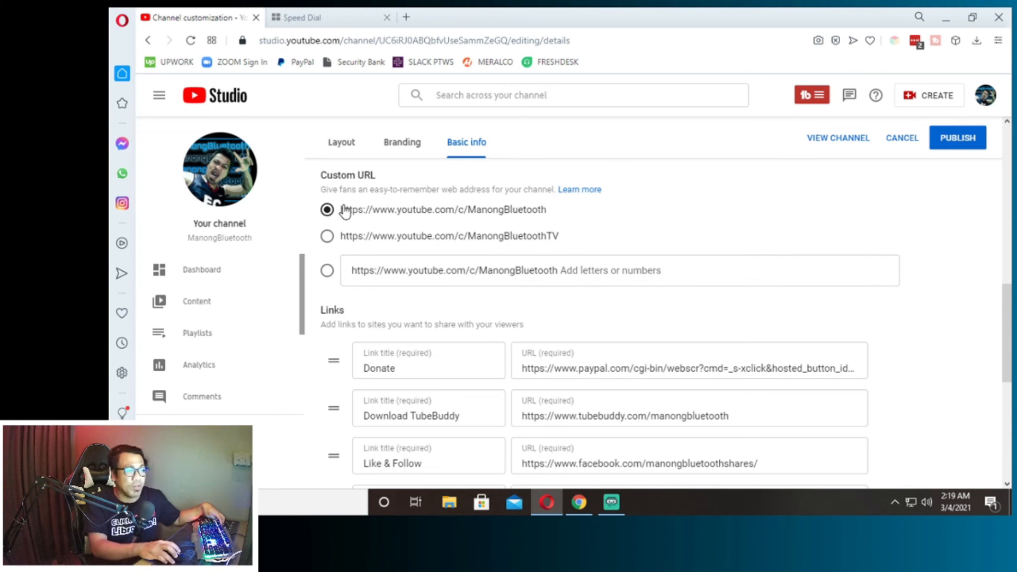
left_click(957, 143)
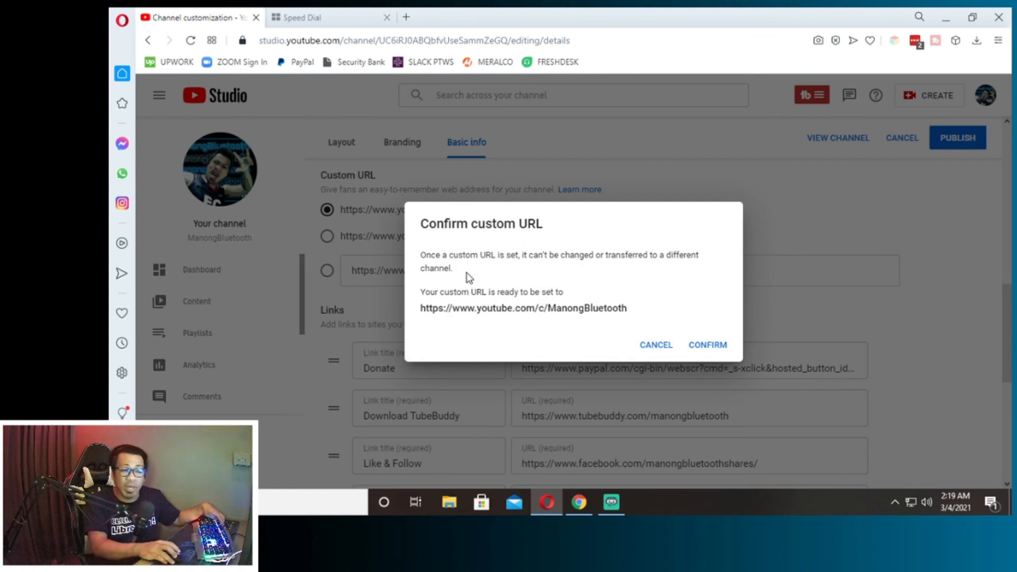
left_click(713, 347)
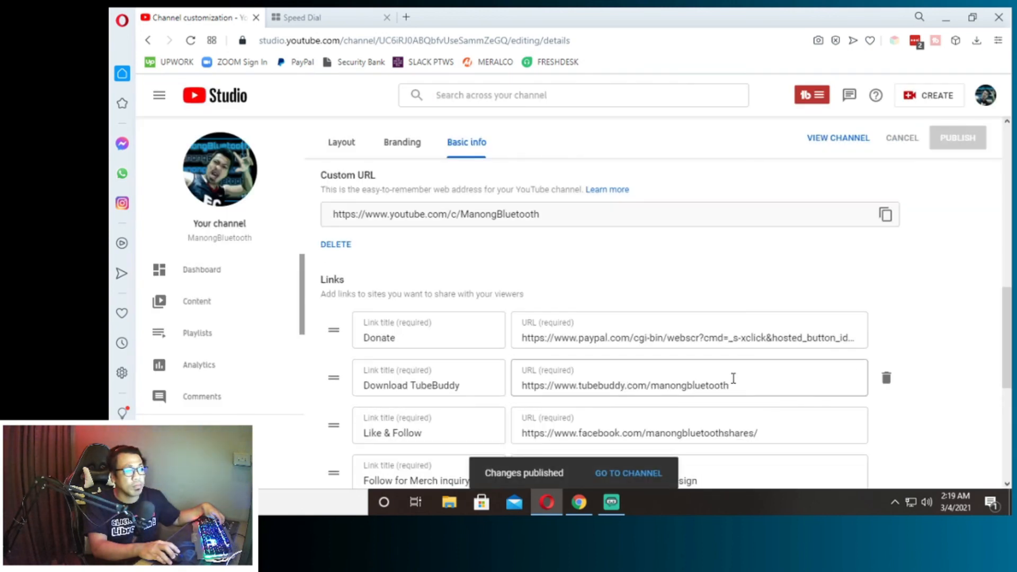
Step: View the published ManongBluetooth channel page, close it, and restore the browser window from its maximized size
left_click(655, 471)
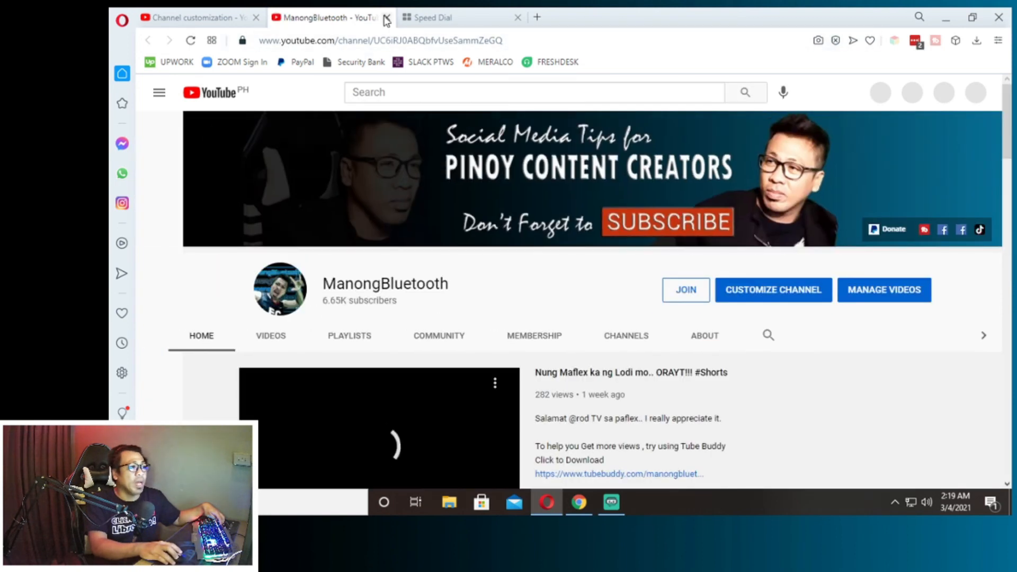
scroll(327, 207, "down", 3)
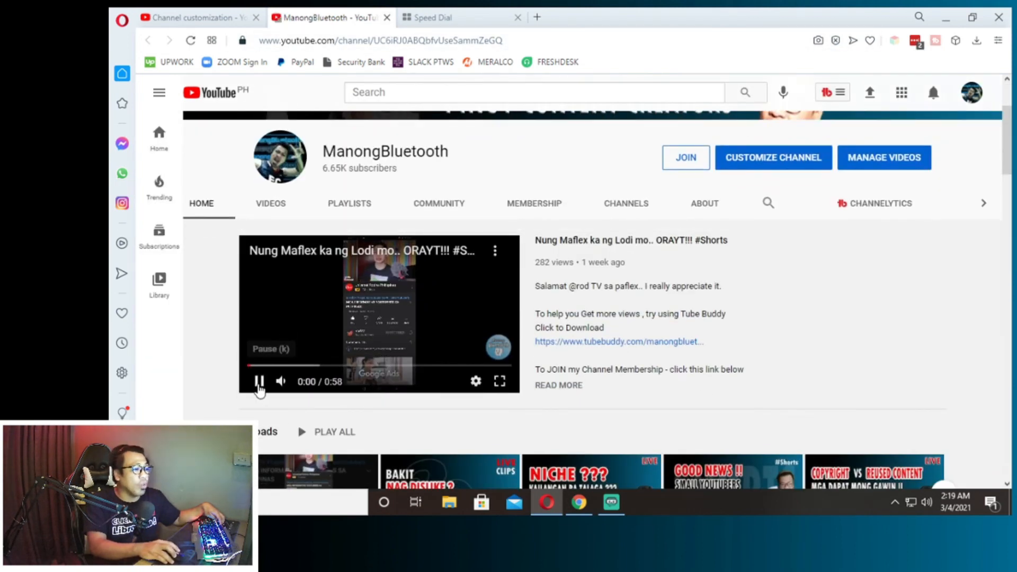
left_click(388, 18)
double_click(670, 14)
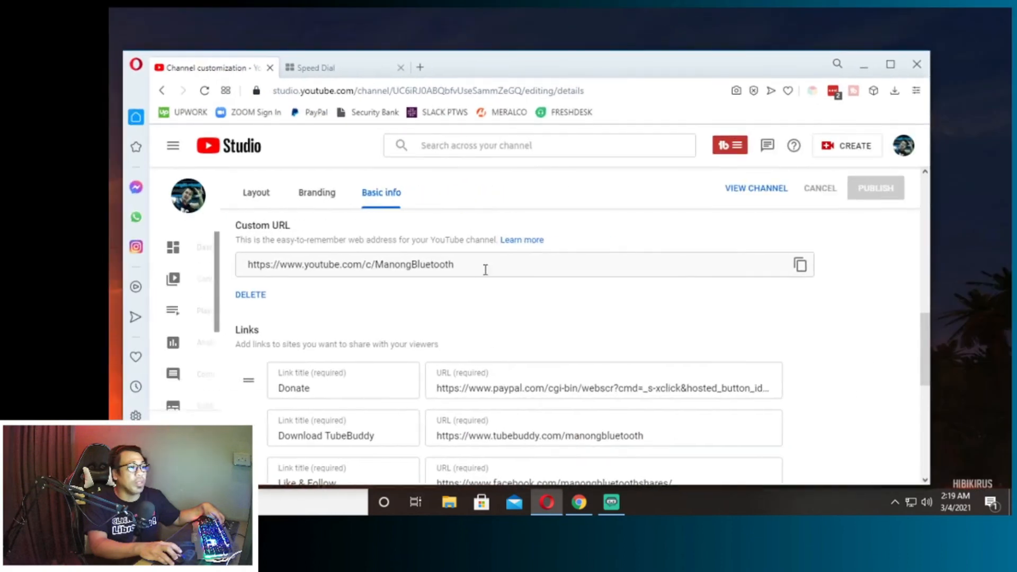
Step: Switch to Chrome, close the two channel pages, and load the YouTube home page in place of the YouTube Help article
left_click(579, 501)
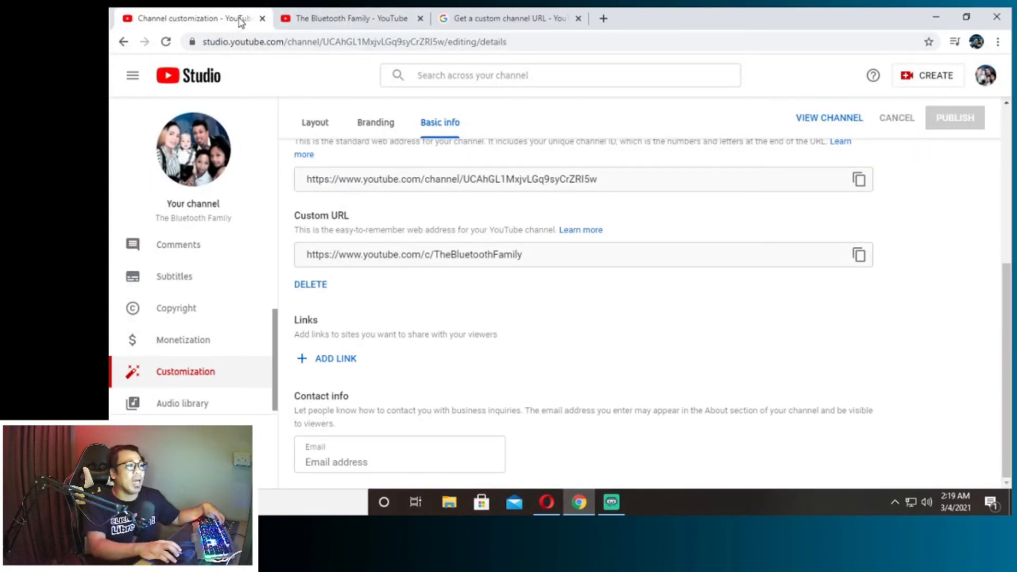
left_click(261, 20)
left_click(261, 19)
left_click(279, 42)
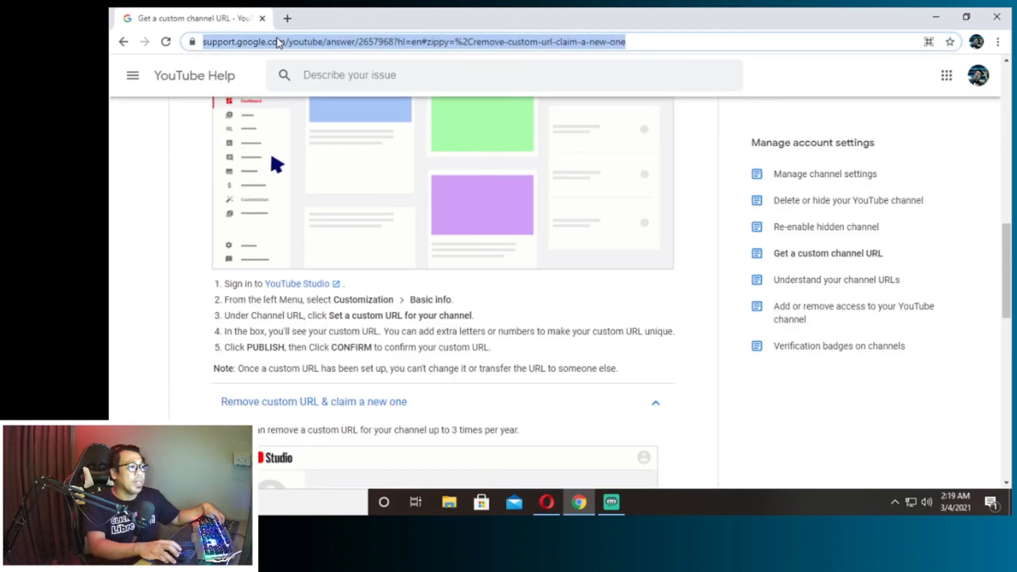
type("you")
key("Return")
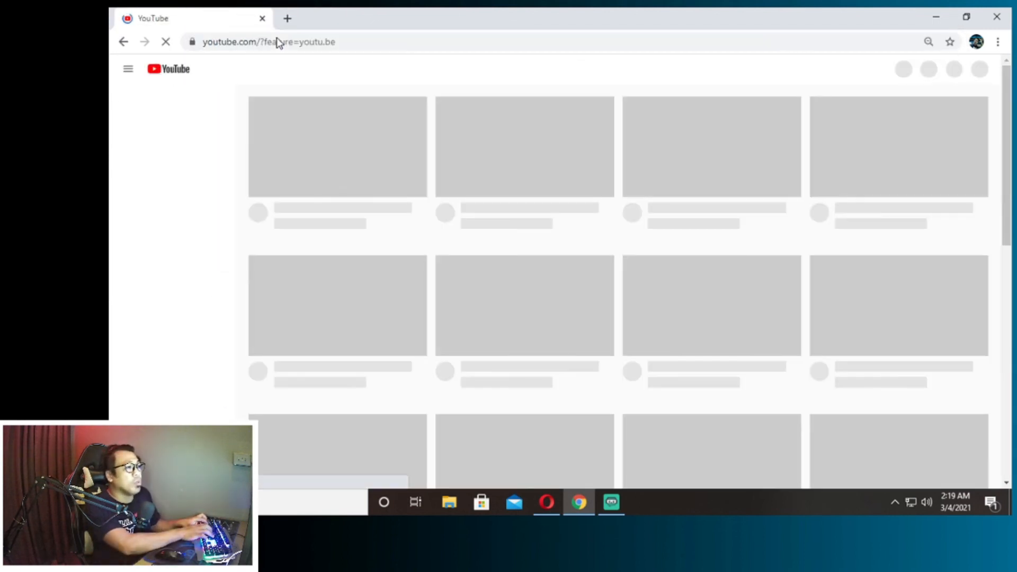
Step: Test the new short address by opening youtube.com/manongbluetooth
left_click(291, 40)
type("you")
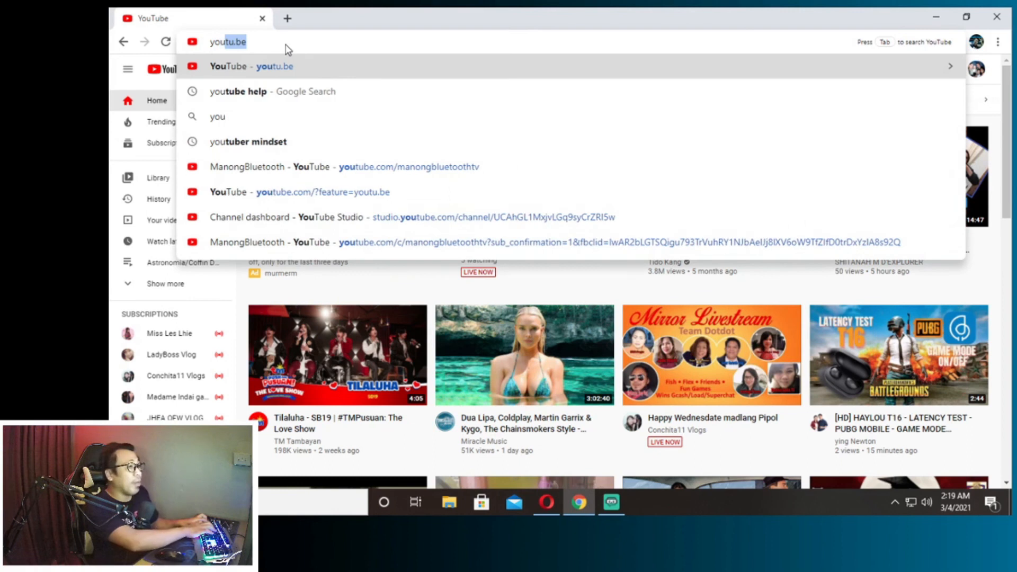
type("tube")
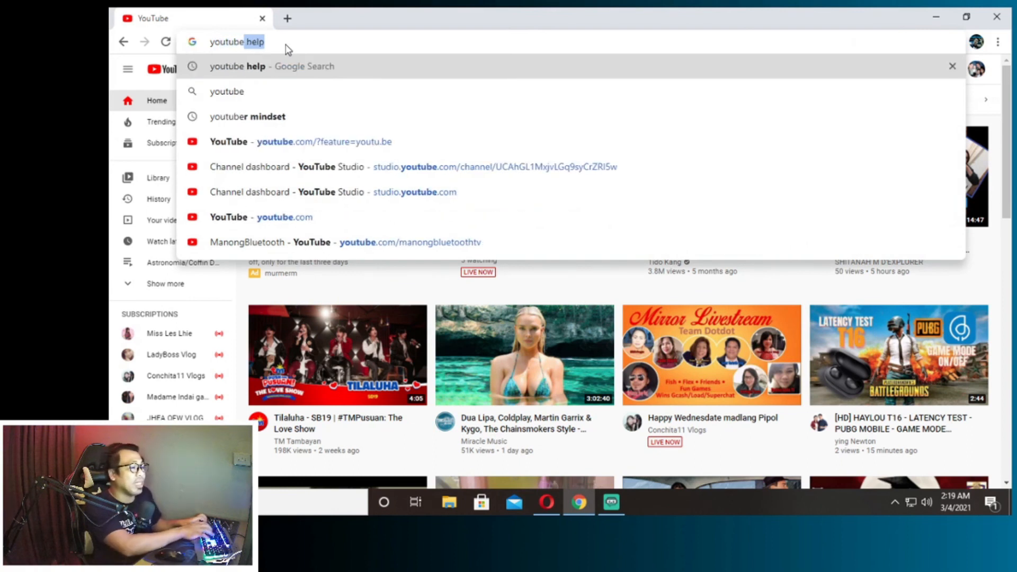
type(".com")
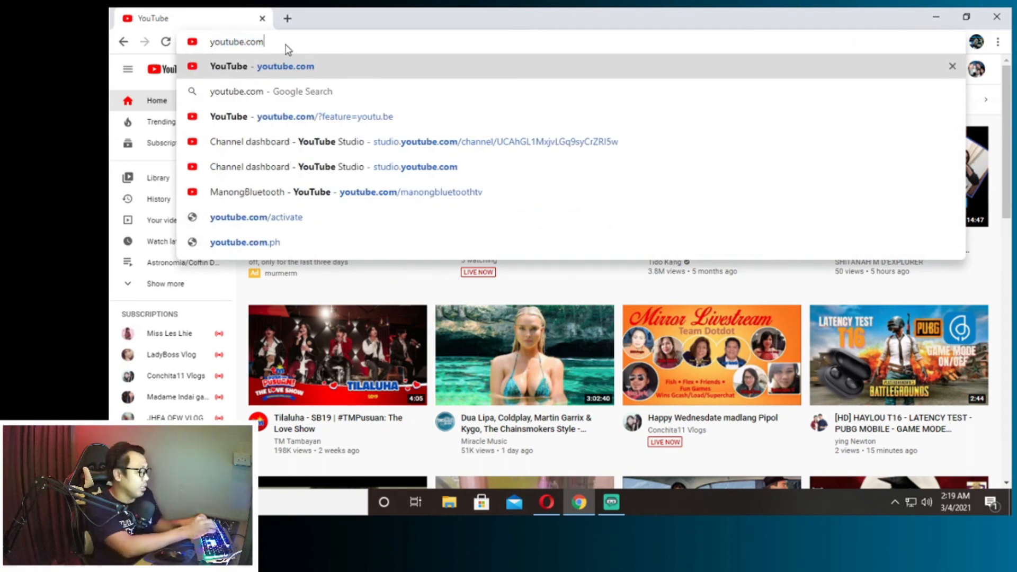
type("/manongb")
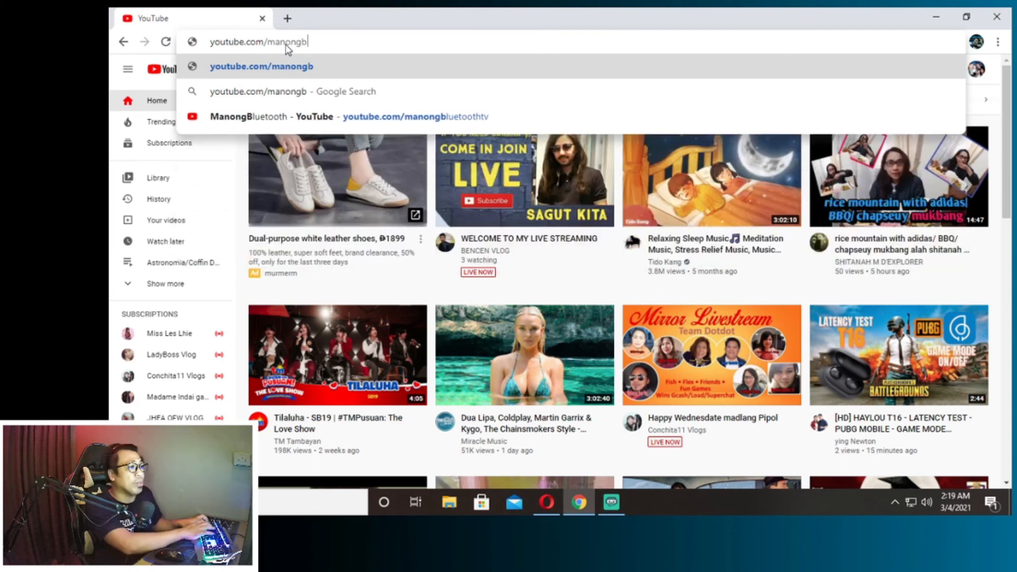
type("luetooth")
key("Return")
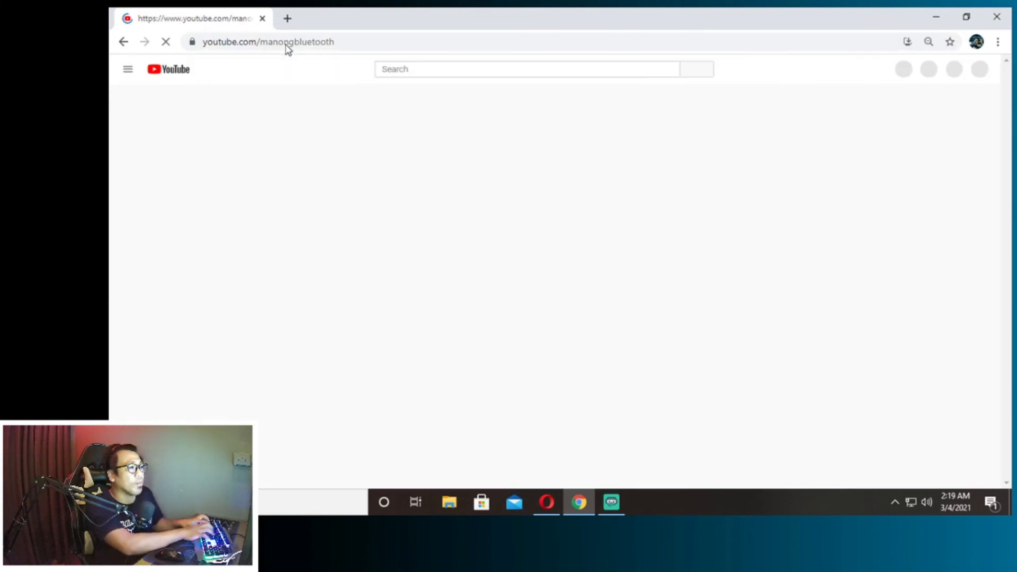
Step: Test the custom URL with the /c/ prefix by opening youtube.com/c/manongbluetooth
left_click(286, 43)
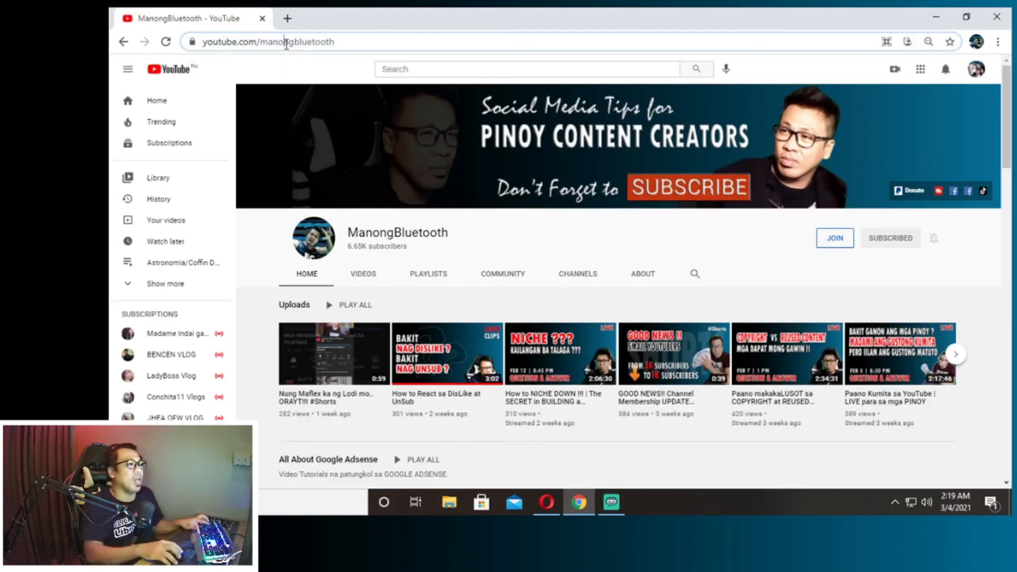
type("youtube")
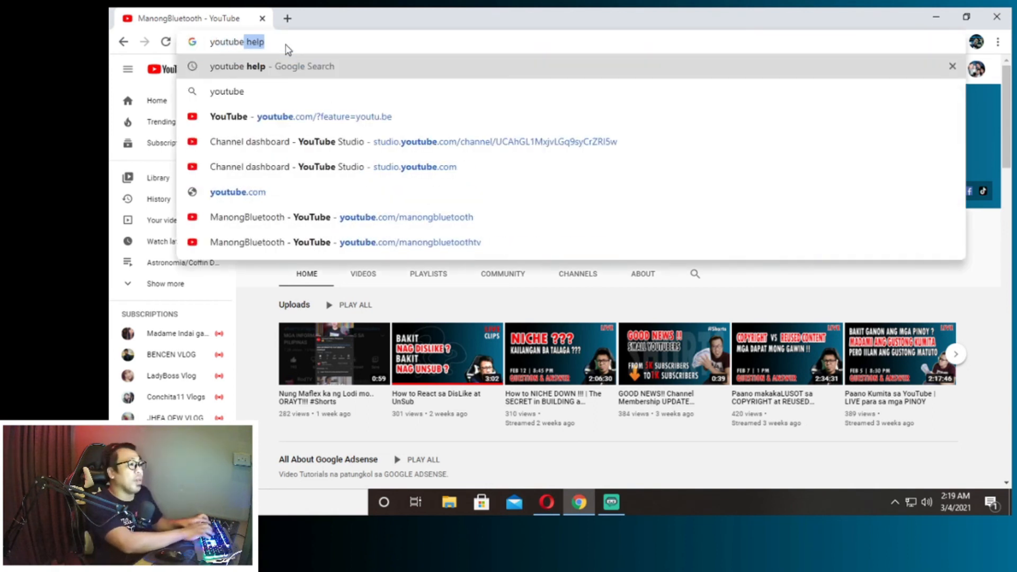
type(".com/c/")
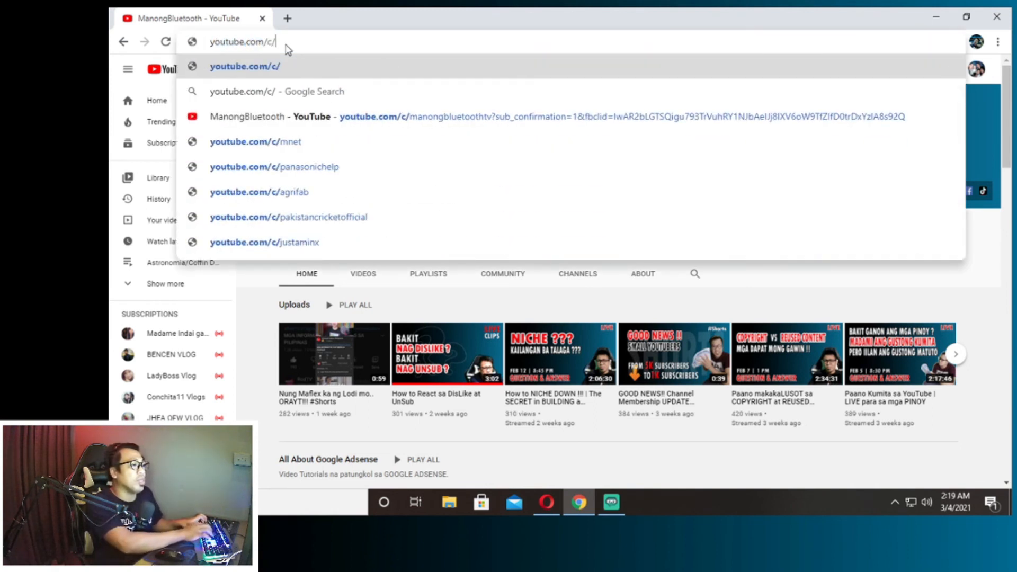
type("manongb")
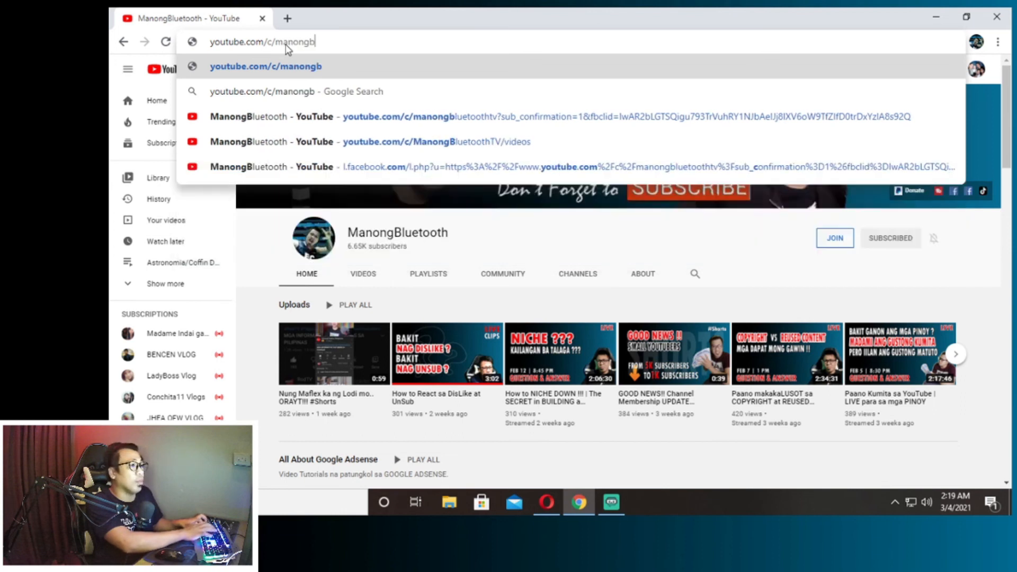
type("luetooth")
key("Return")
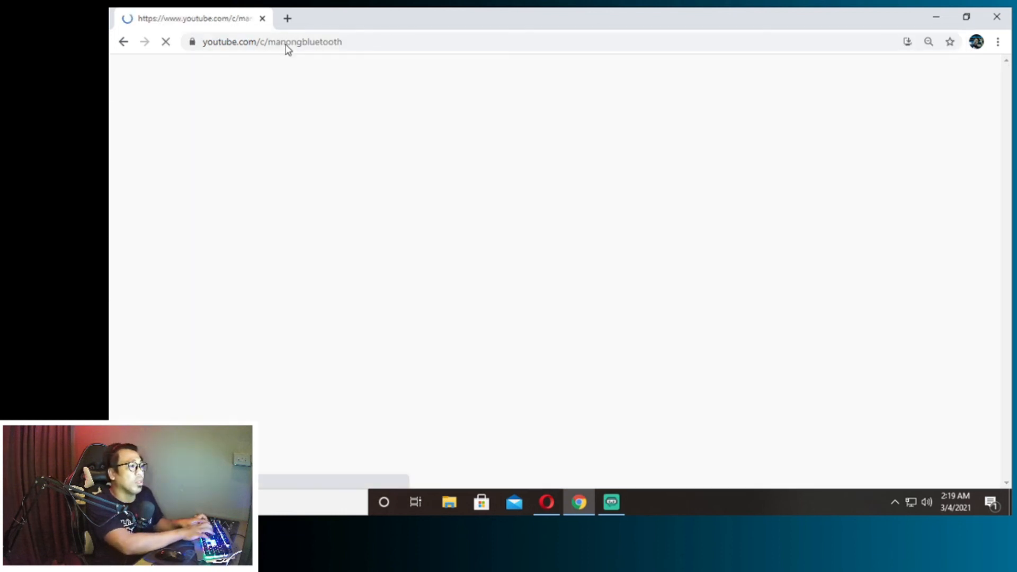
Step: Test the short address with capital letters by opening youtube.com/ManongBluetooth
left_click(286, 47)
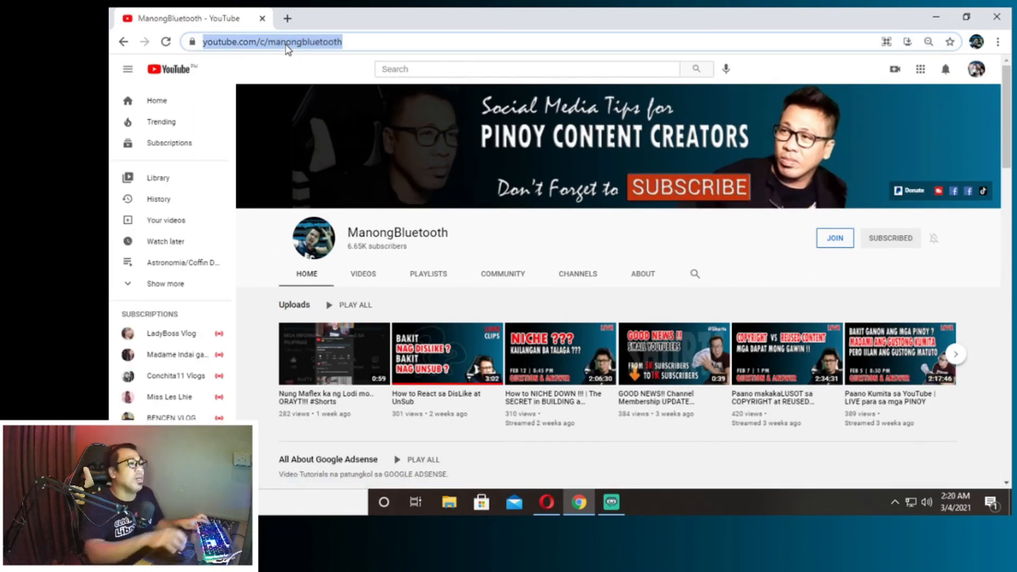
type("youut")
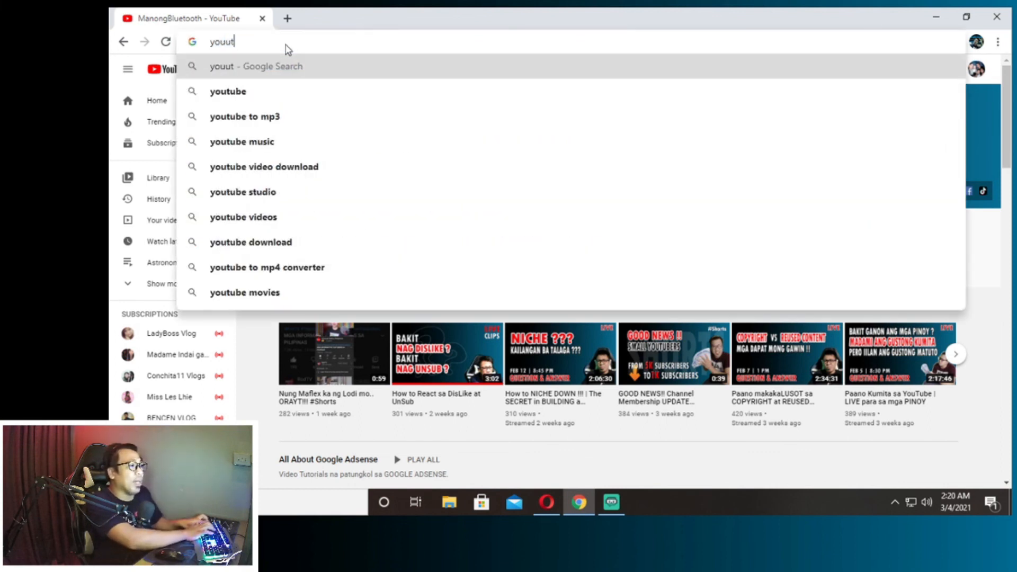
key("BackSpace")
key("BackSpace")
type("tube.c")
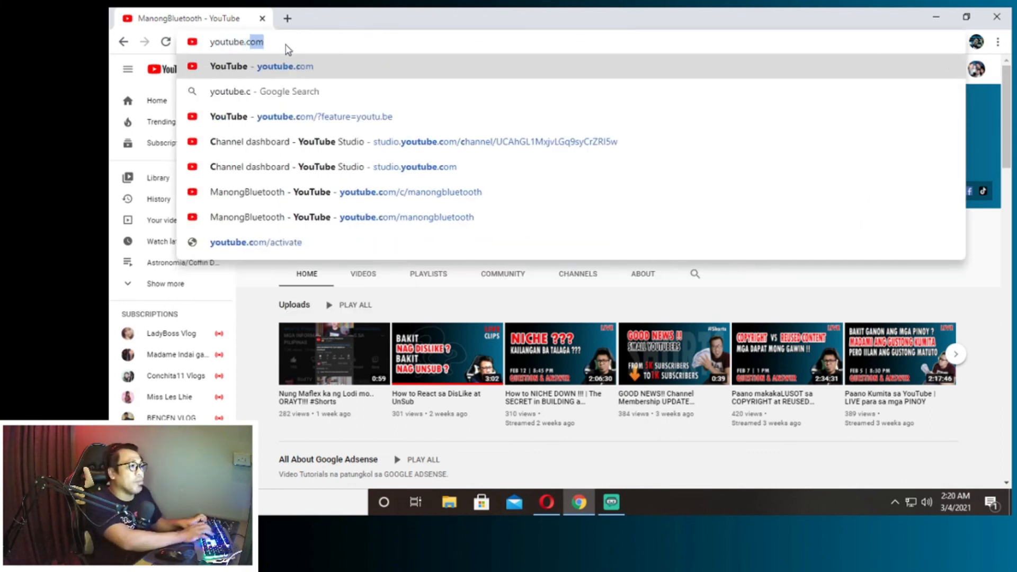
type("om/Ma")
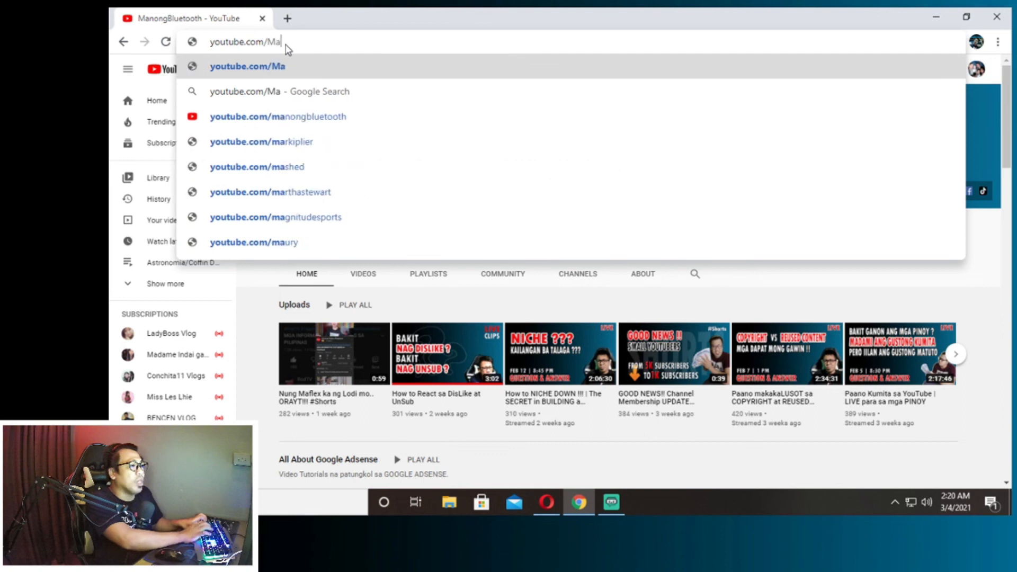
type("nongBl")
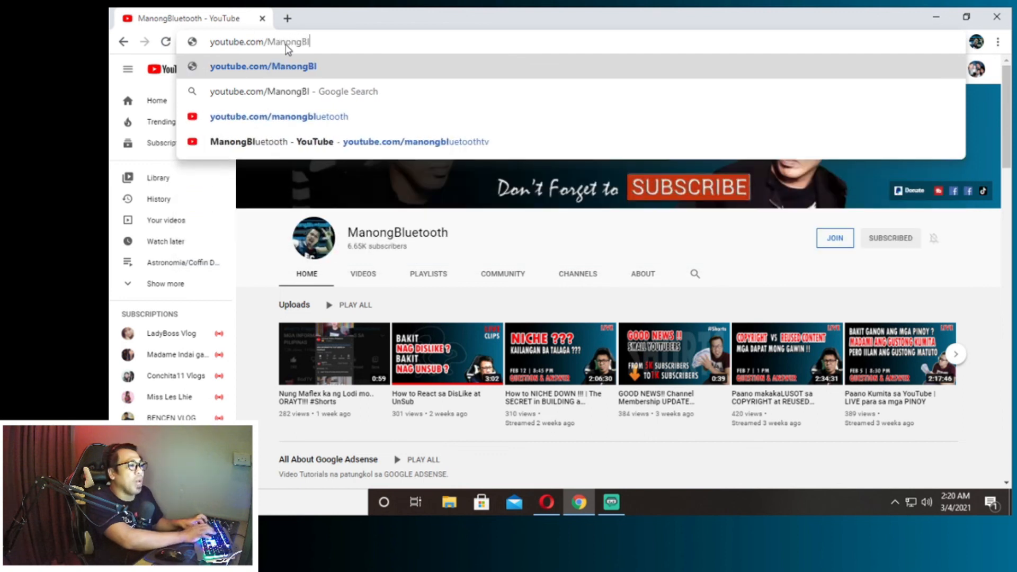
type("uetooth")
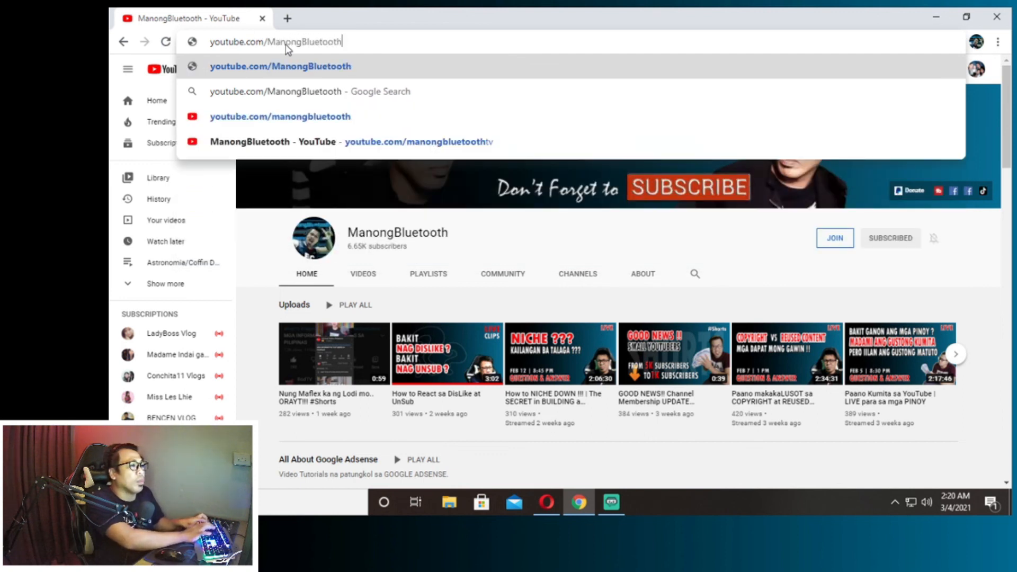
key("Return")
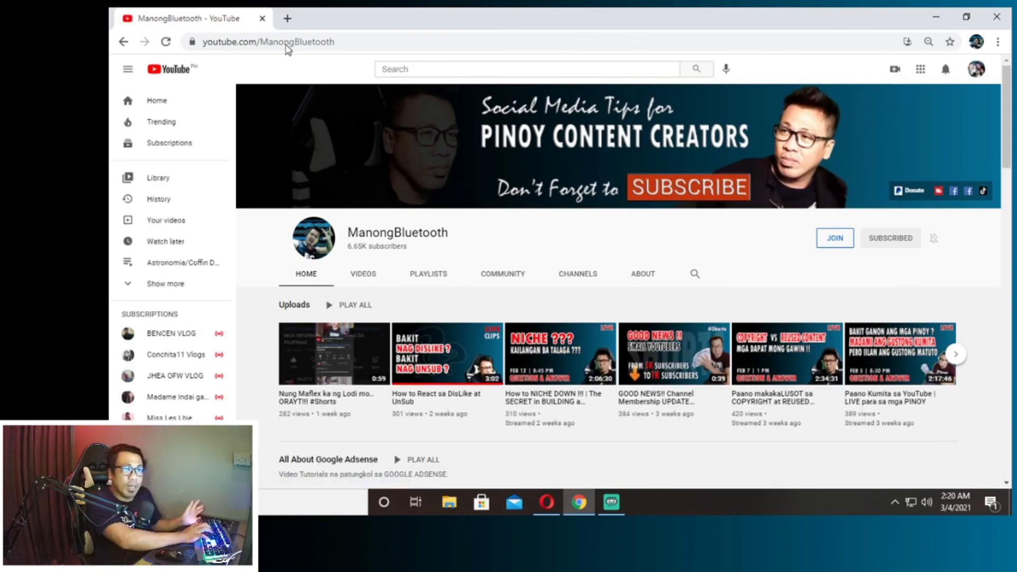
Step: Test the removed address by opening youtube.com/ManongBluetoothtv, and return to the ManongBluetooth channel page
left_click(348, 42)
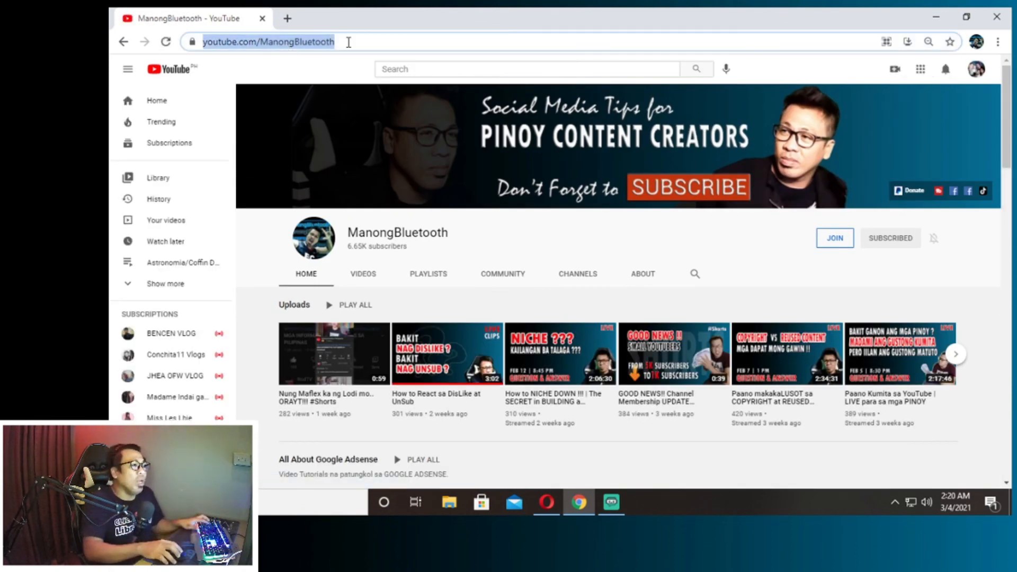
key("End")
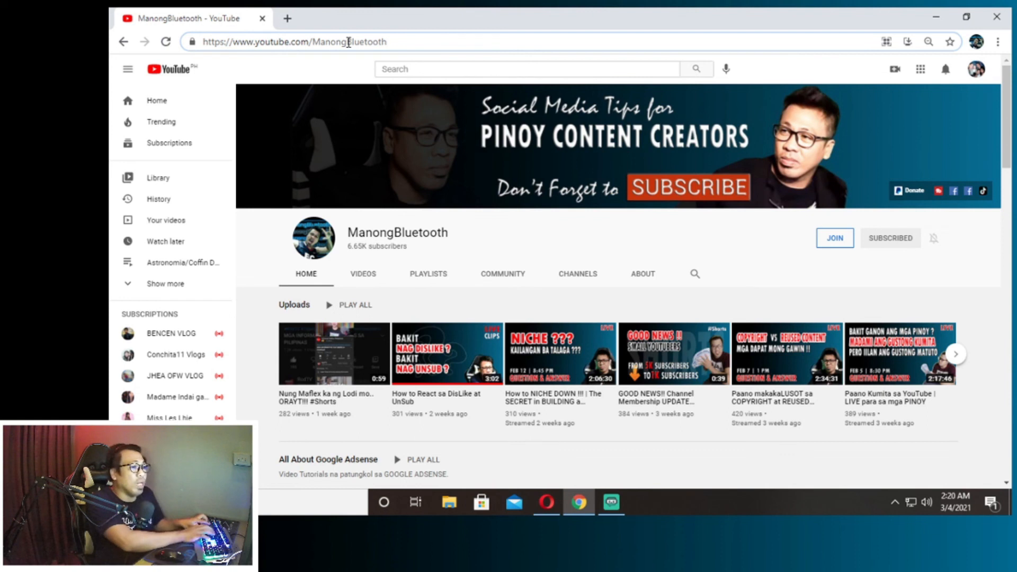
type("tv")
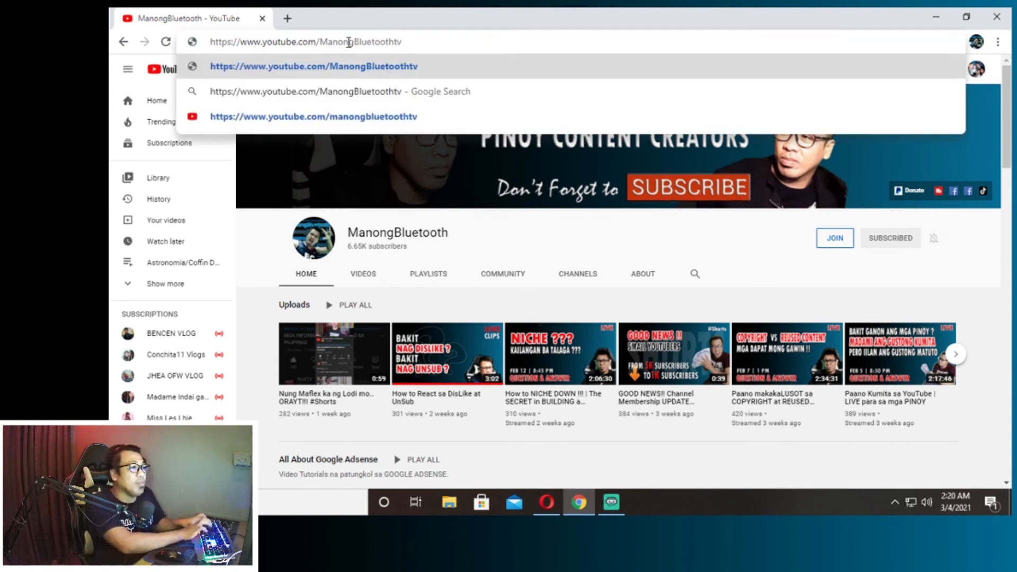
key("Return")
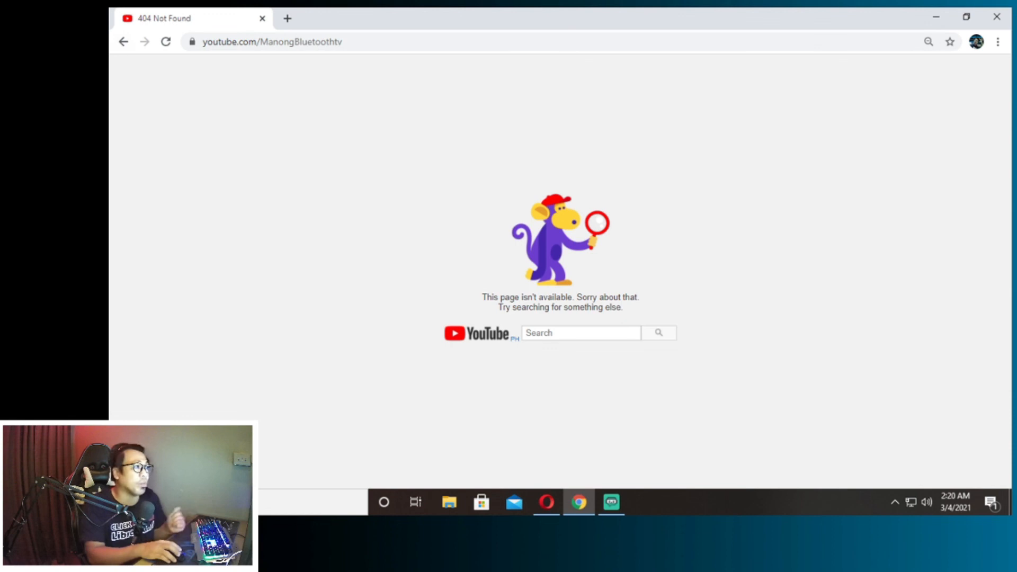
left_click(123, 41)
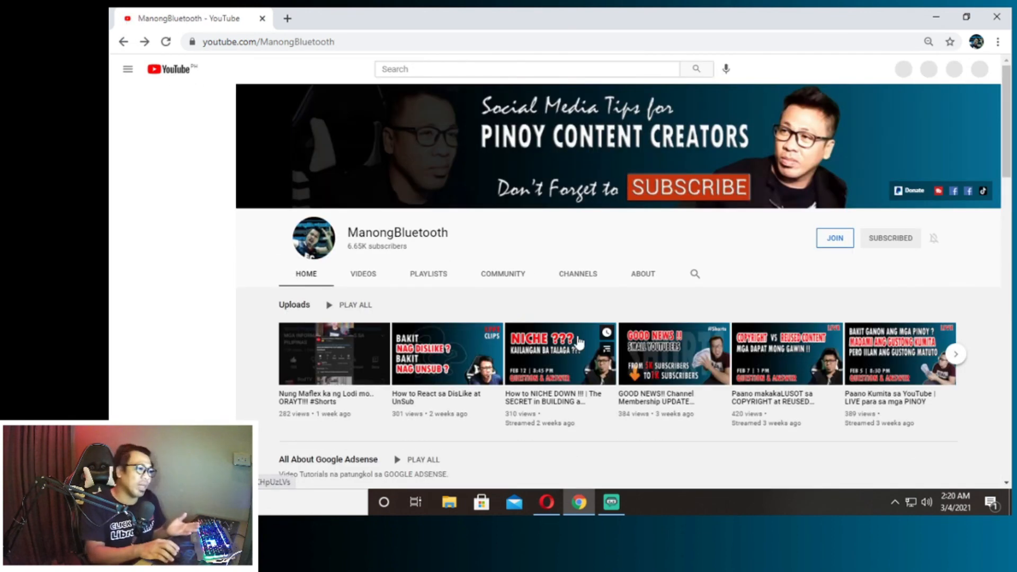